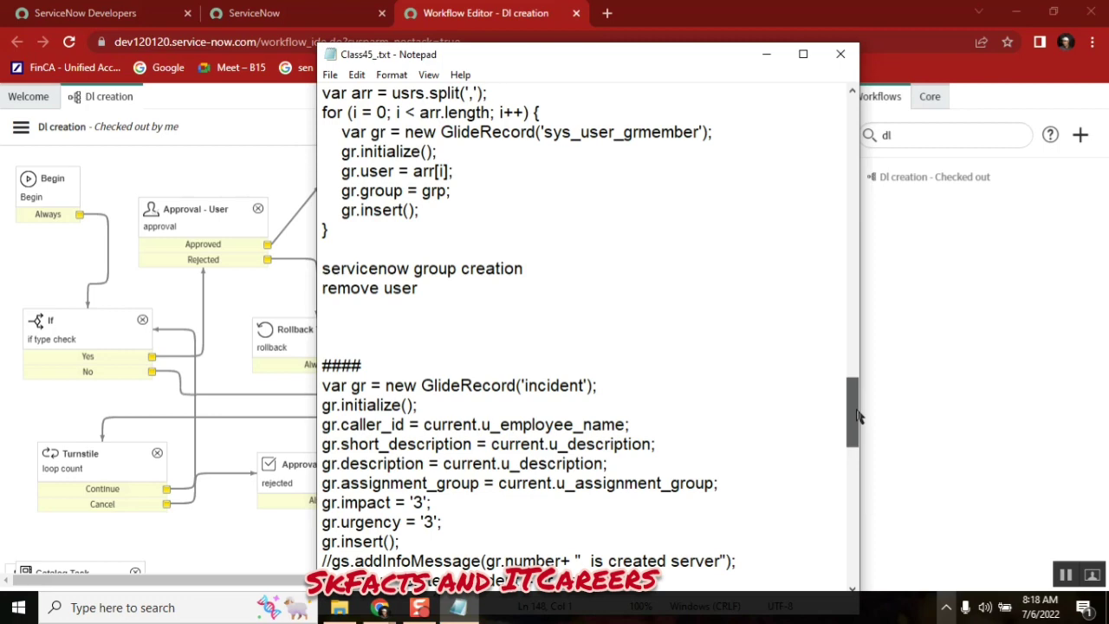
# Add the line "- calling values." below the last gr.insert(); in the Class45_.txt notes
pyautogui.moveTo(854, 408); pyautogui.dragTo(854, 496)
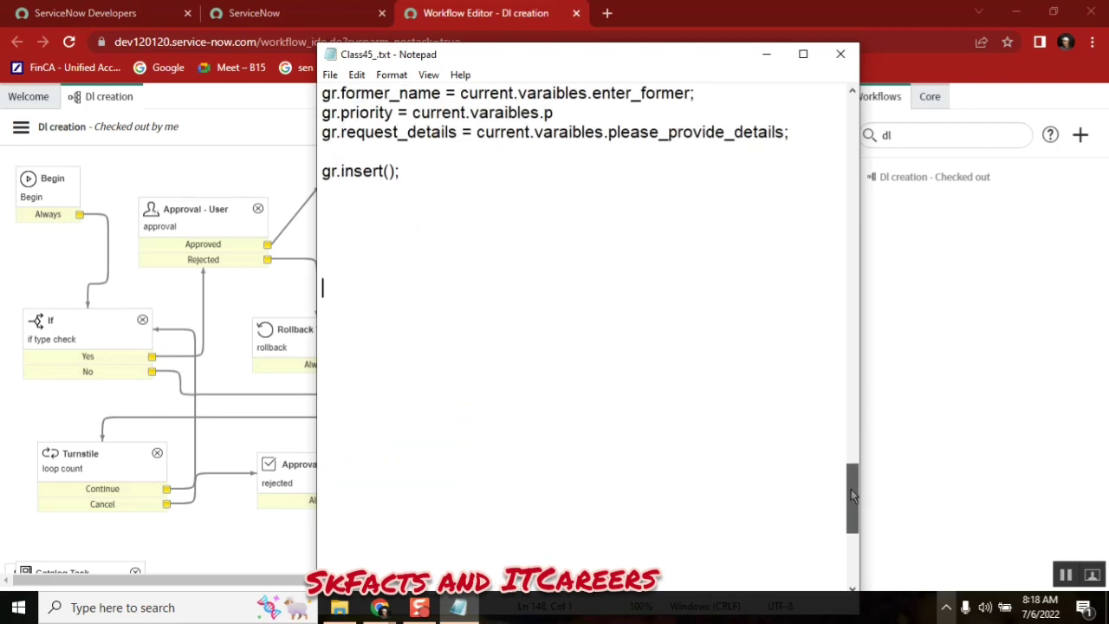
pyautogui.click(376, 224)
pyautogui.write('- ')
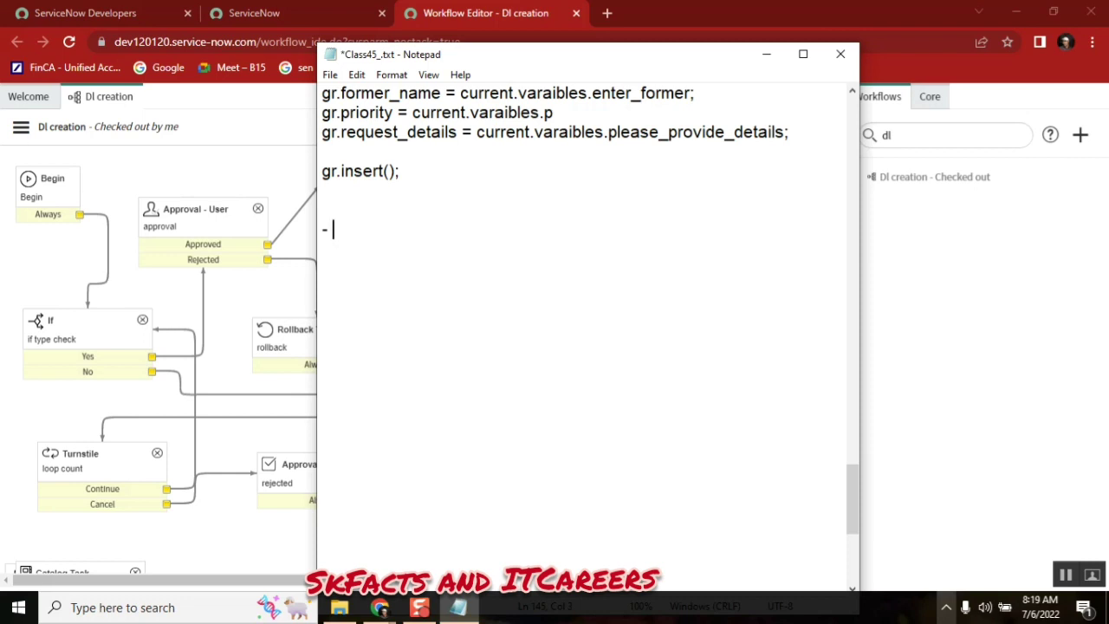
pyautogui.write('calling values ')
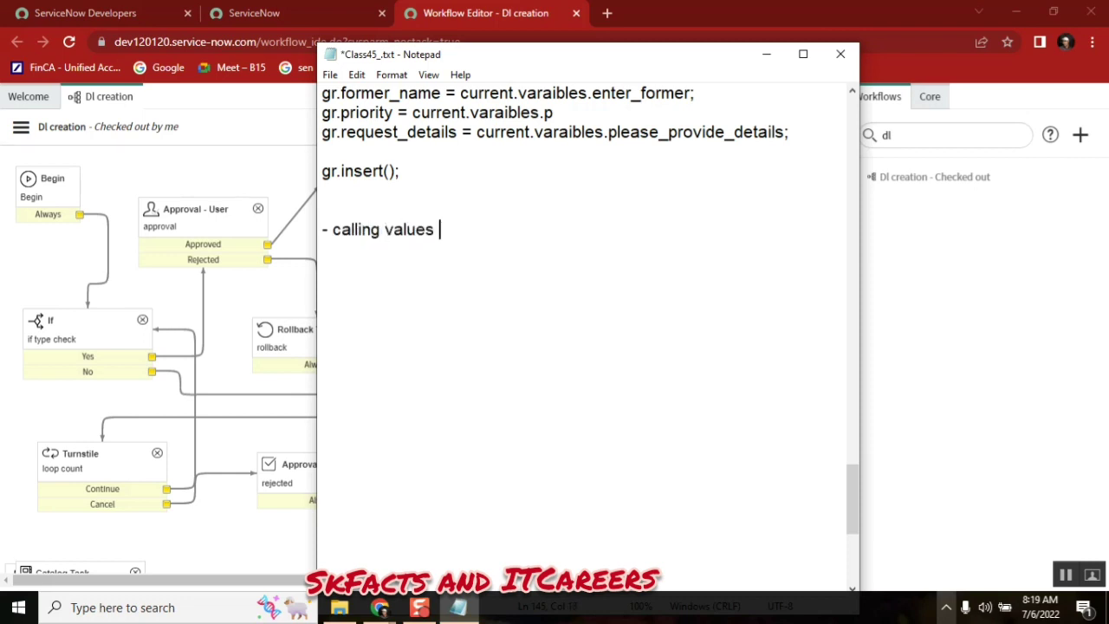
pyautogui.write('.')
# Add the note lines "from activitiy to activity." and "from workflow to subflow." under the calling values heading, leaving a blank line between
pyautogui.press('Return')
pyautogui.press('Return')
pyautogui.write('from acti')
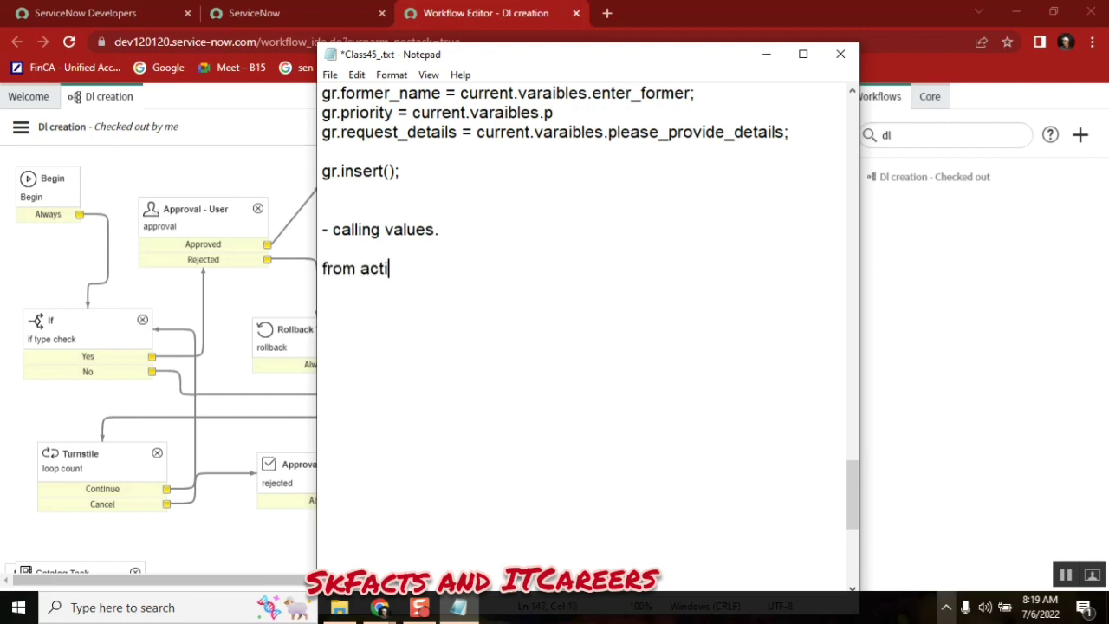
pyautogui.write('vitiy to activity')
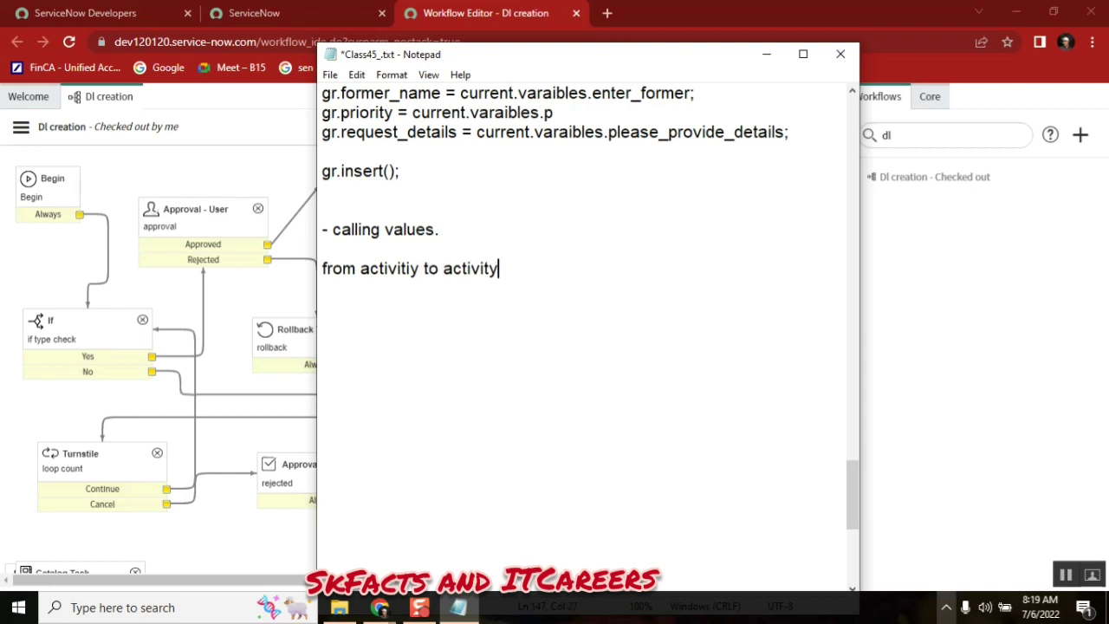
pyautogui.write('.')
pyautogui.press('Return')
pyautogui.write('from workflow ')
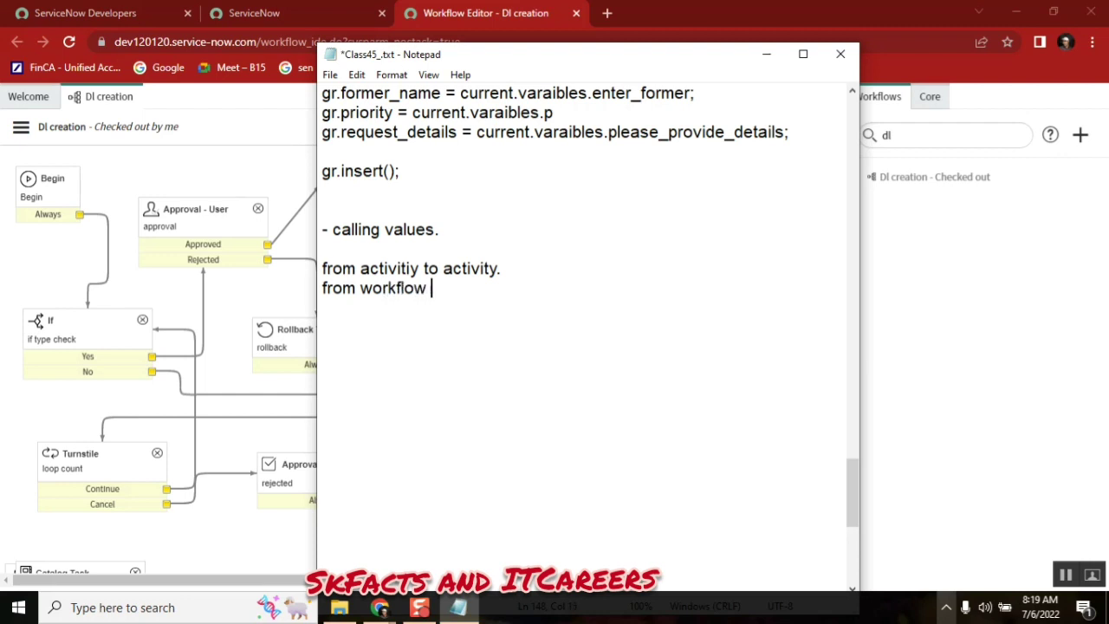
pyautogui.write('to subflow')
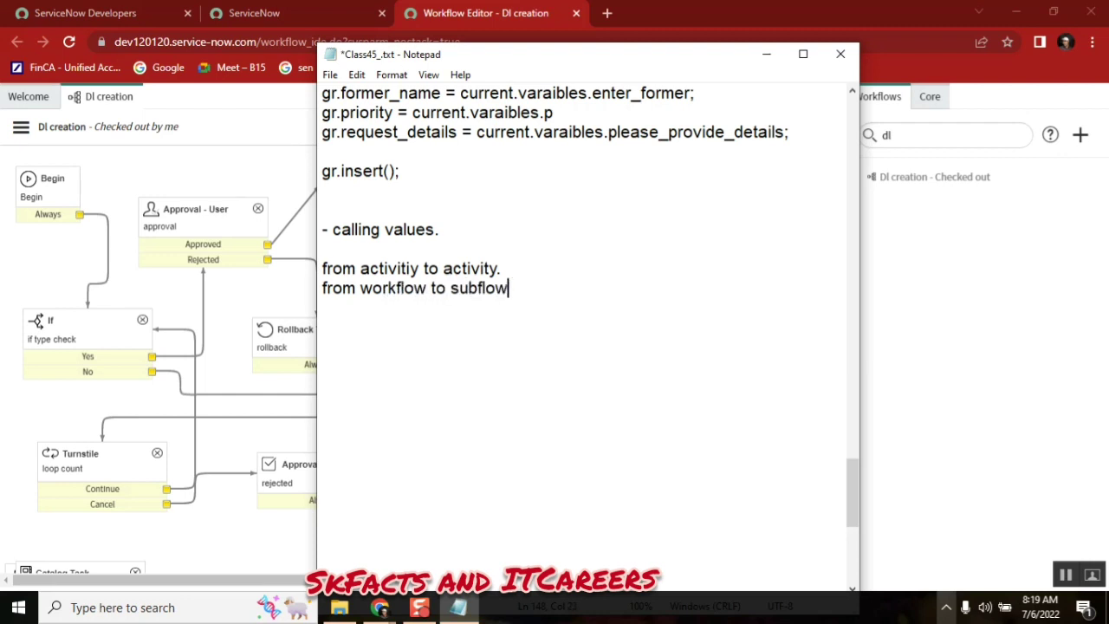
pyautogui.write('.')
# Switch to the Workflow Editor and reposition the completed Set Values, Genric task subflow and Run Script activities to space them apart
pyautogui.click(243, 160)
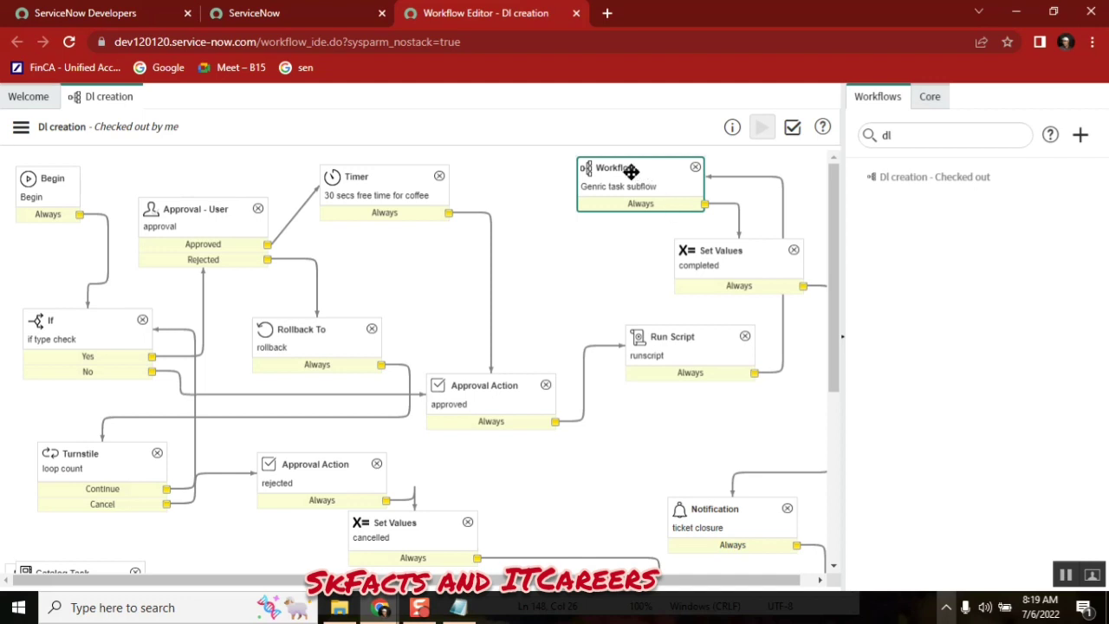
pyautogui.click(681, 359)
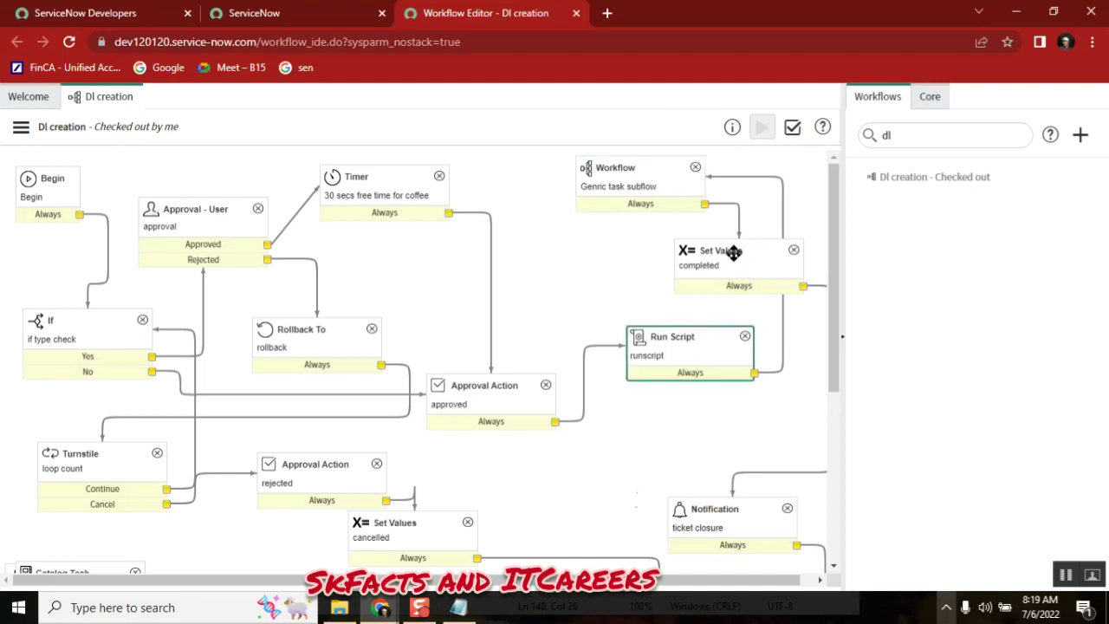
pyautogui.hscroll(1, 520, 579)
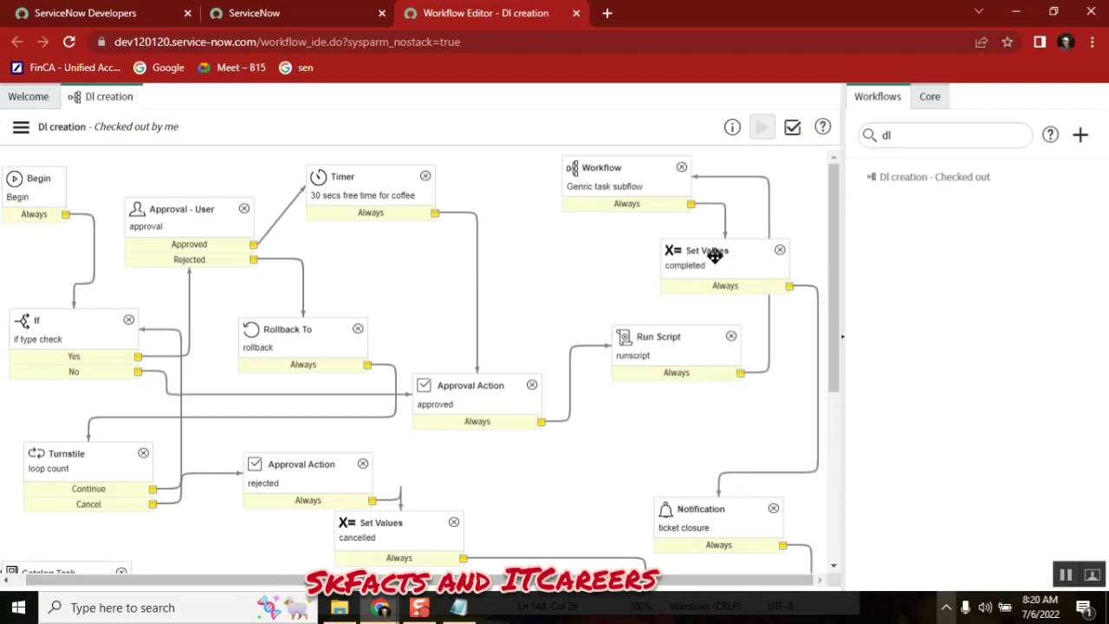
pyautogui.moveTo(712, 245); pyautogui.dragTo(764, 284)
pyautogui.moveTo(619, 168); pyautogui.dragTo(558, 239)
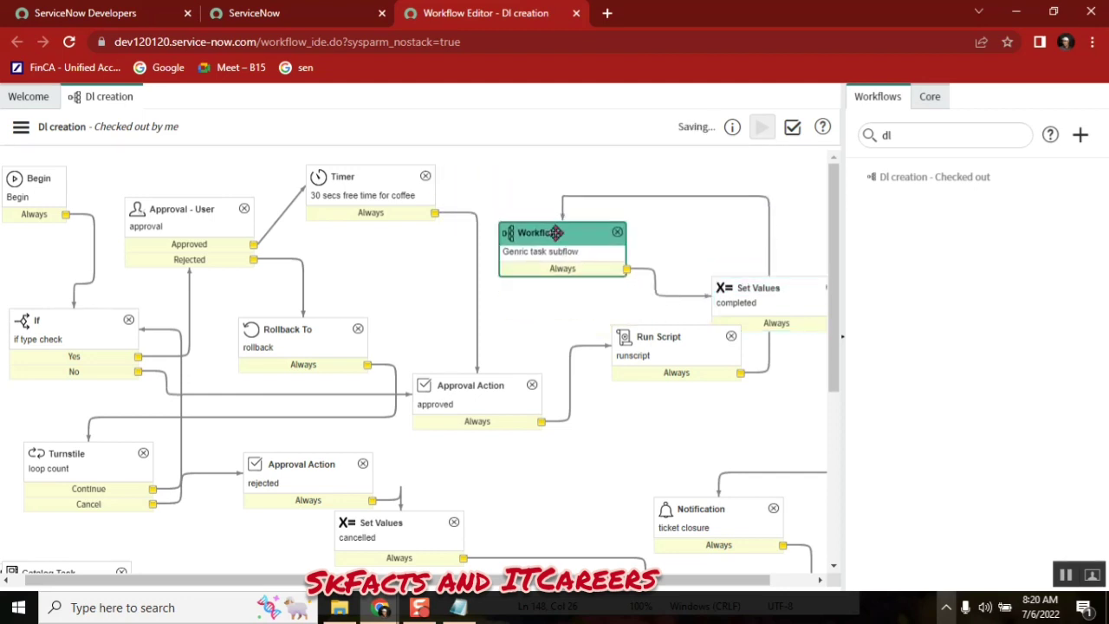
pyautogui.click(757, 296)
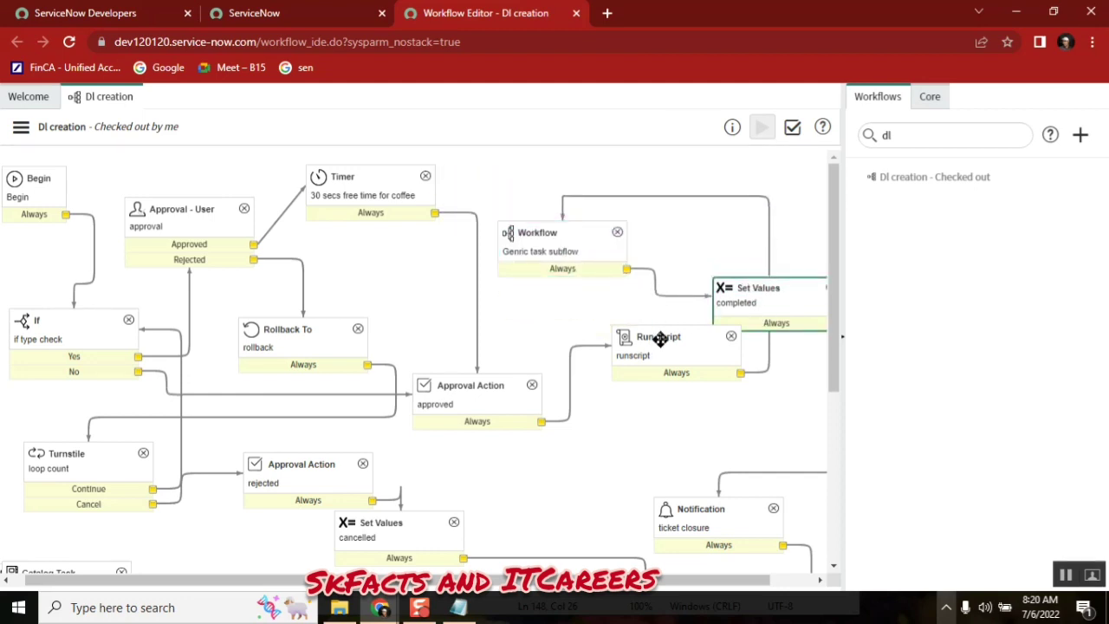
pyautogui.moveTo(656, 337); pyautogui.dragTo(615, 375)
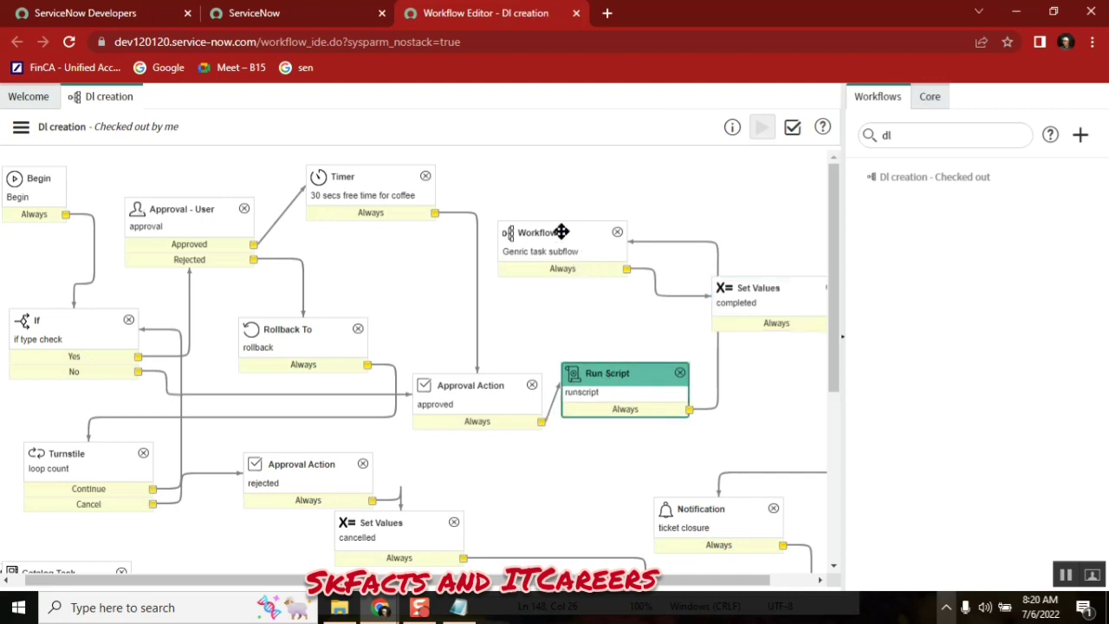
pyautogui.moveTo(561, 233); pyautogui.dragTo(558, 194)
# Open the Run Script activity's properties and examine the script that creates the u_formers_support_application record
pyautogui.click(609, 382)
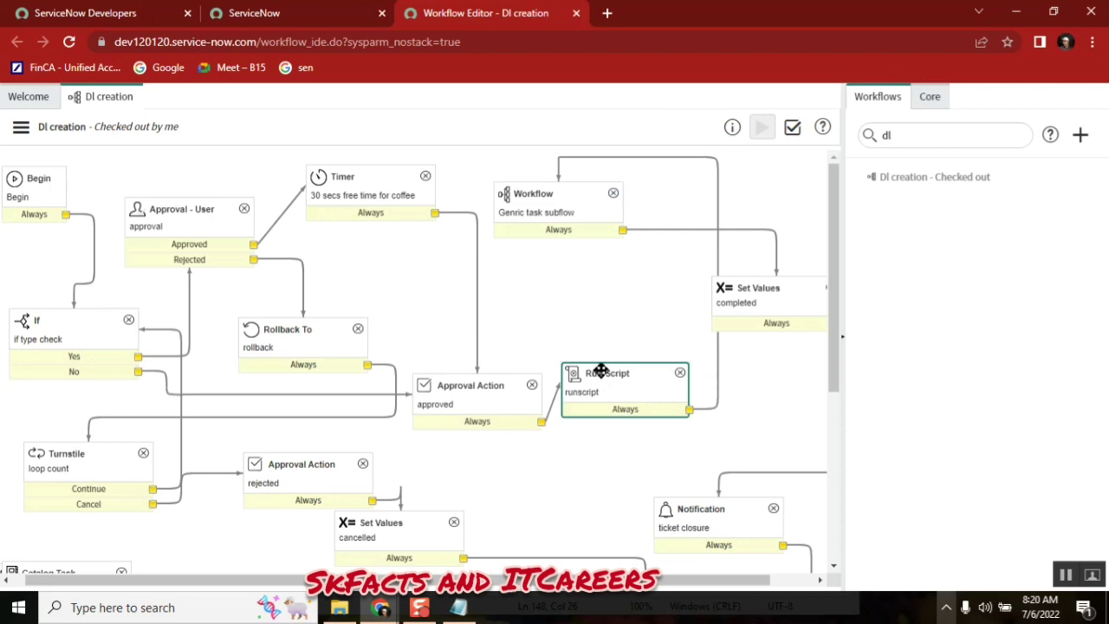
pyautogui.click(607, 384)
pyautogui.doubleClick(604, 403)
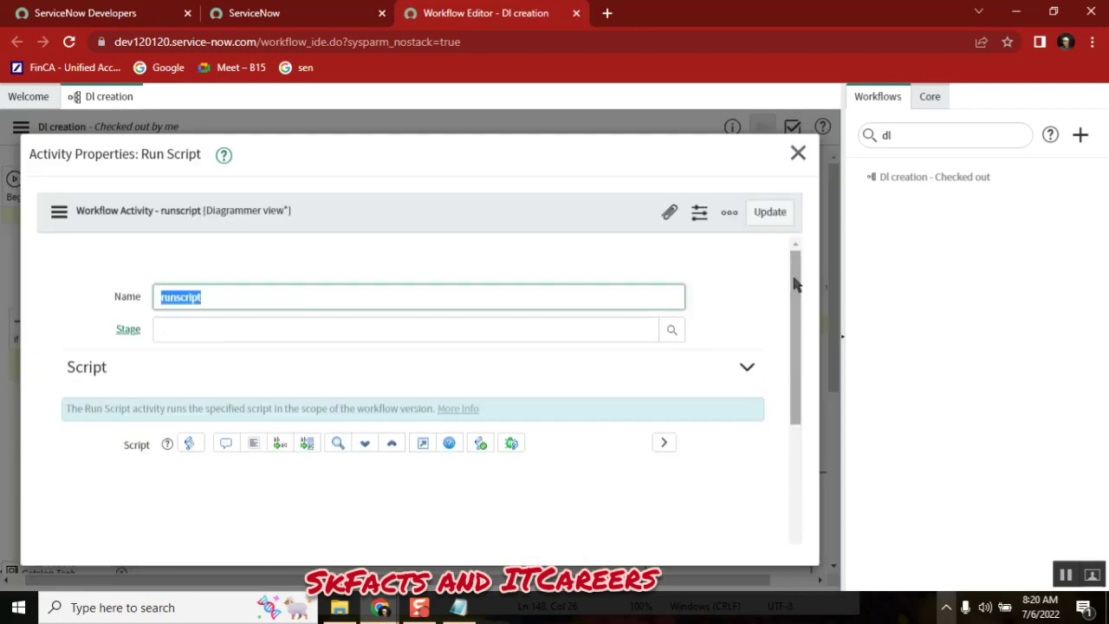
pyautogui.scroll(-5, 789, 381)
pyautogui.scroll(1, 785, 394)
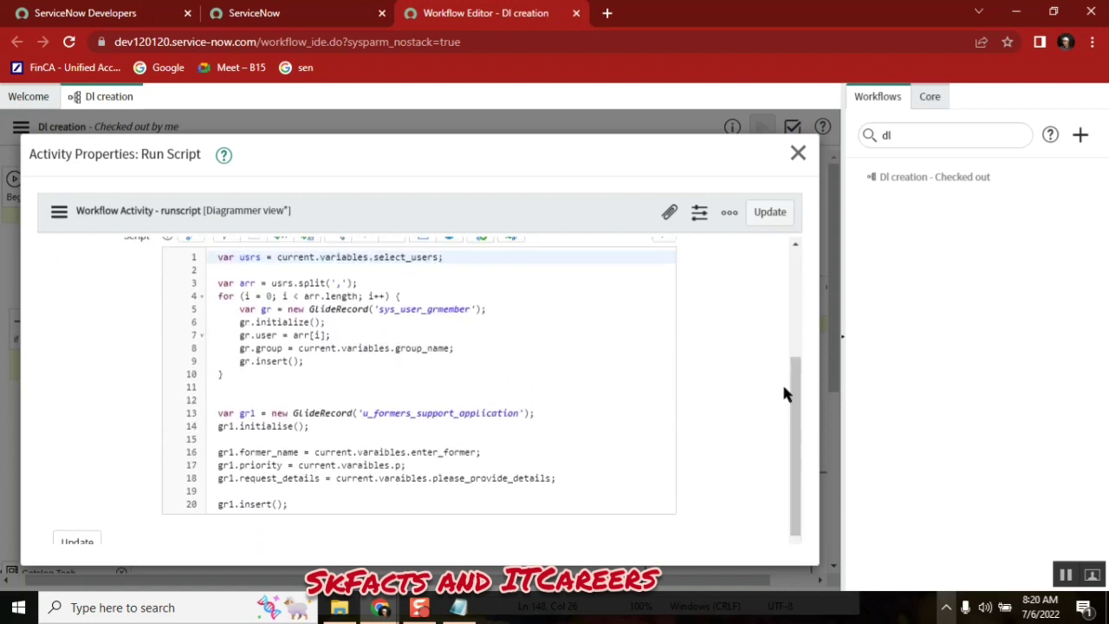
pyautogui.click(476, 413)
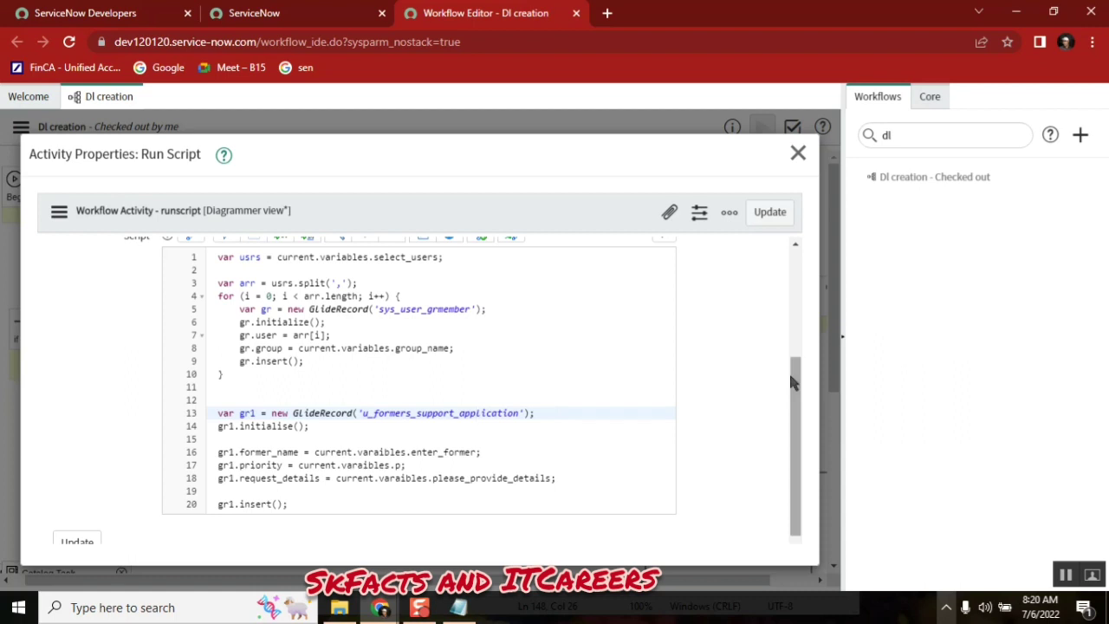
pyautogui.scroll(-2, 793, 416)
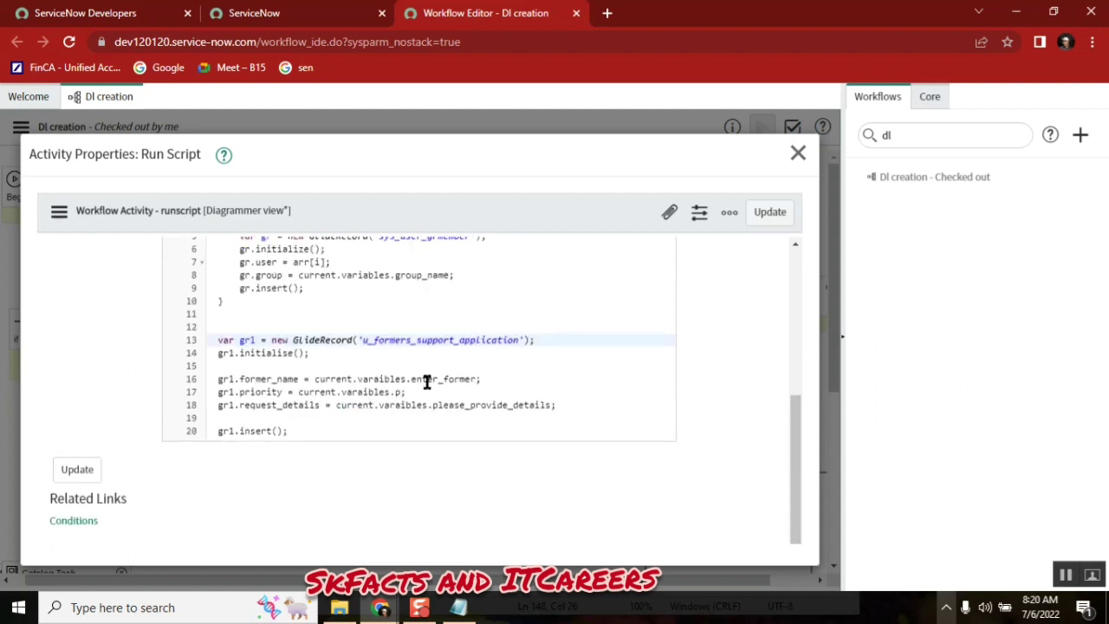
# Examine the gr1 variable and its insert call in the script, and close the activity properties without saving
pyautogui.click(569, 405)
pyautogui.click(349, 429)
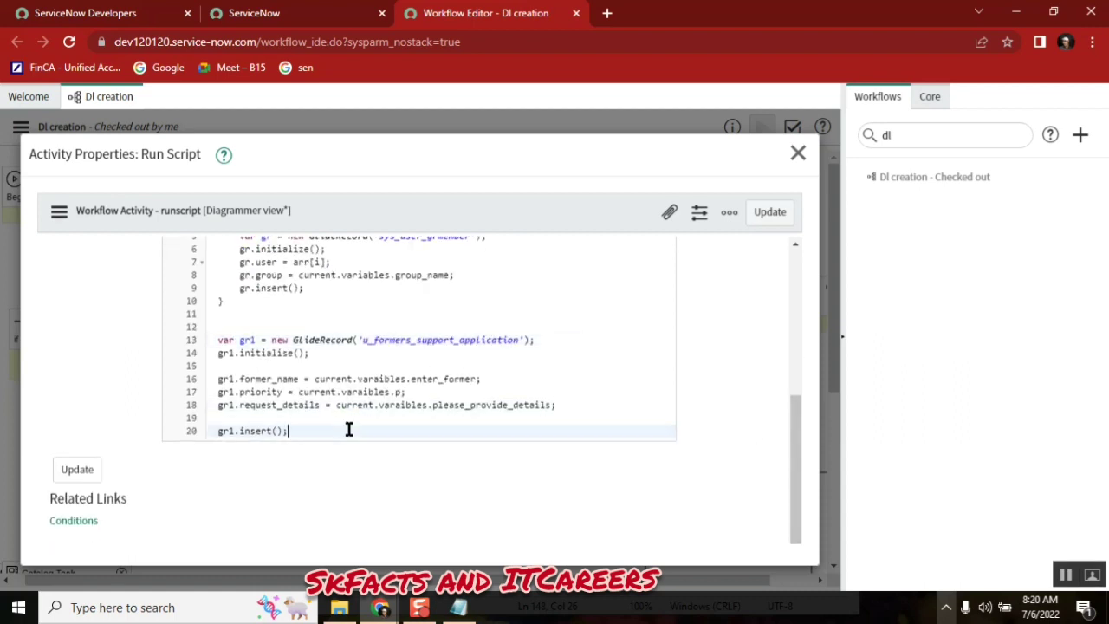
pyautogui.press('Return')
pyautogui.press('Return')
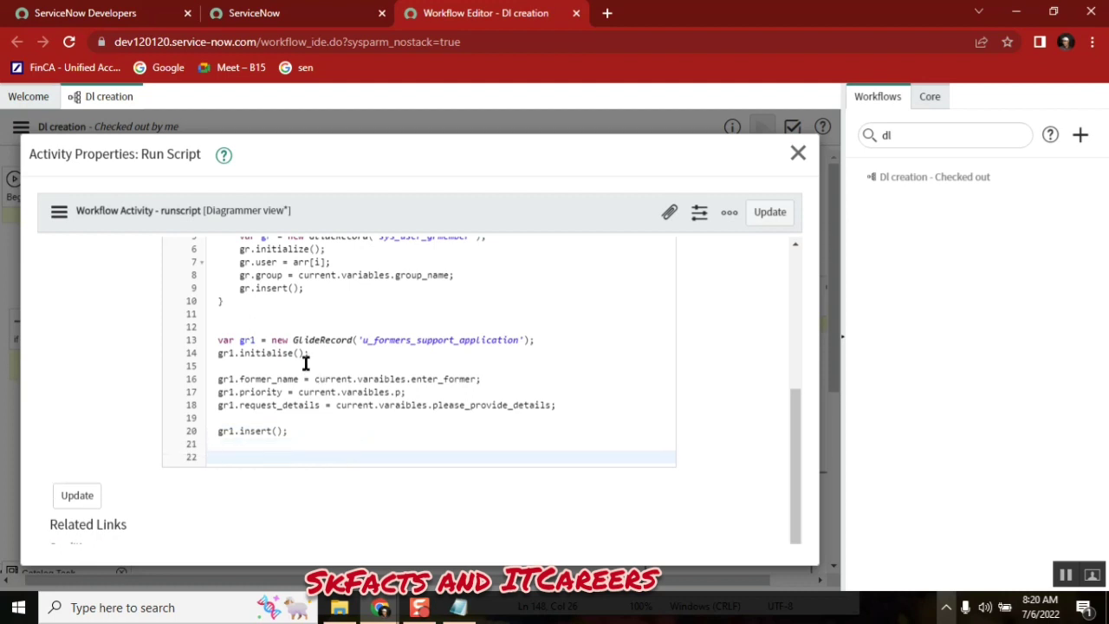
pyautogui.doubleClick(243, 339)
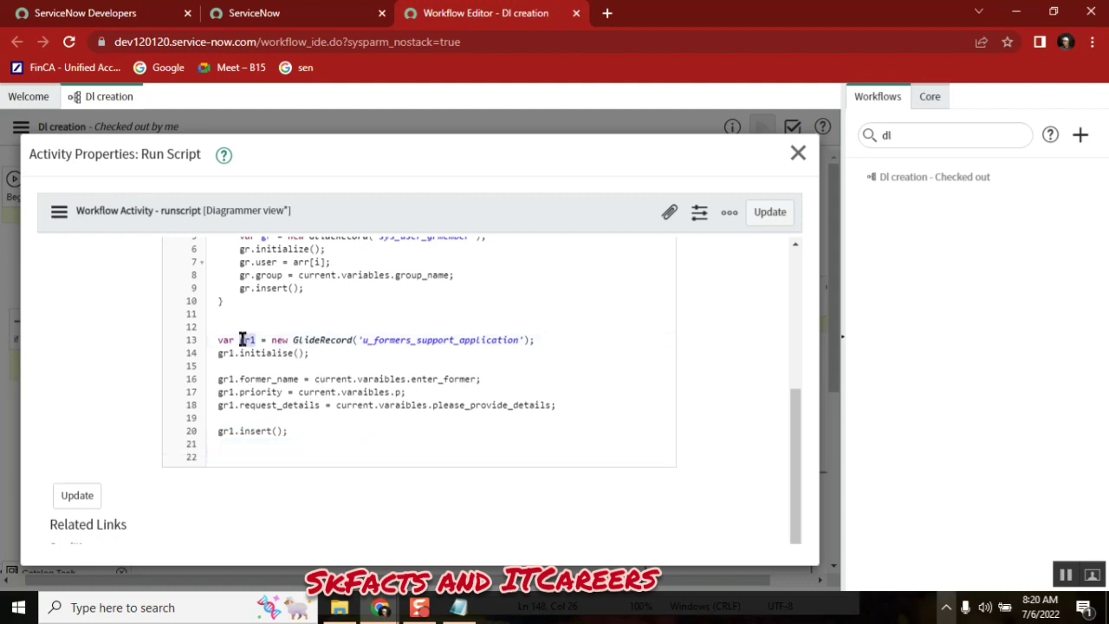
pyautogui.doubleClick(253, 429)
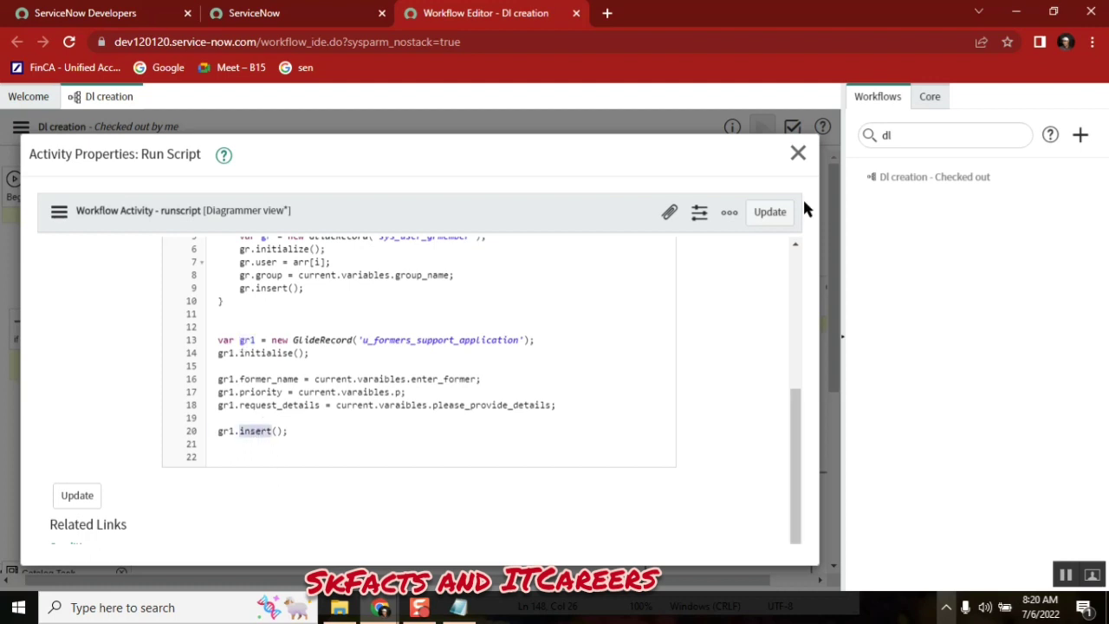
pyautogui.click(797, 156)
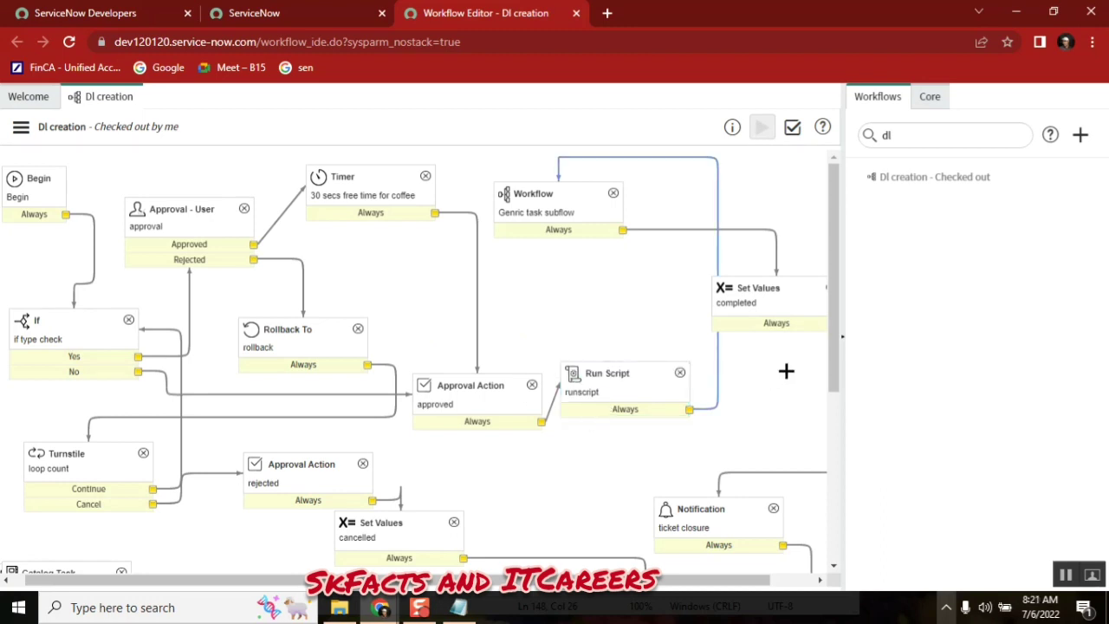
# Switch to the Class45_.txt notes and add the line "task scripts" below the workflow to subflow line
pyautogui.click(606, 376)
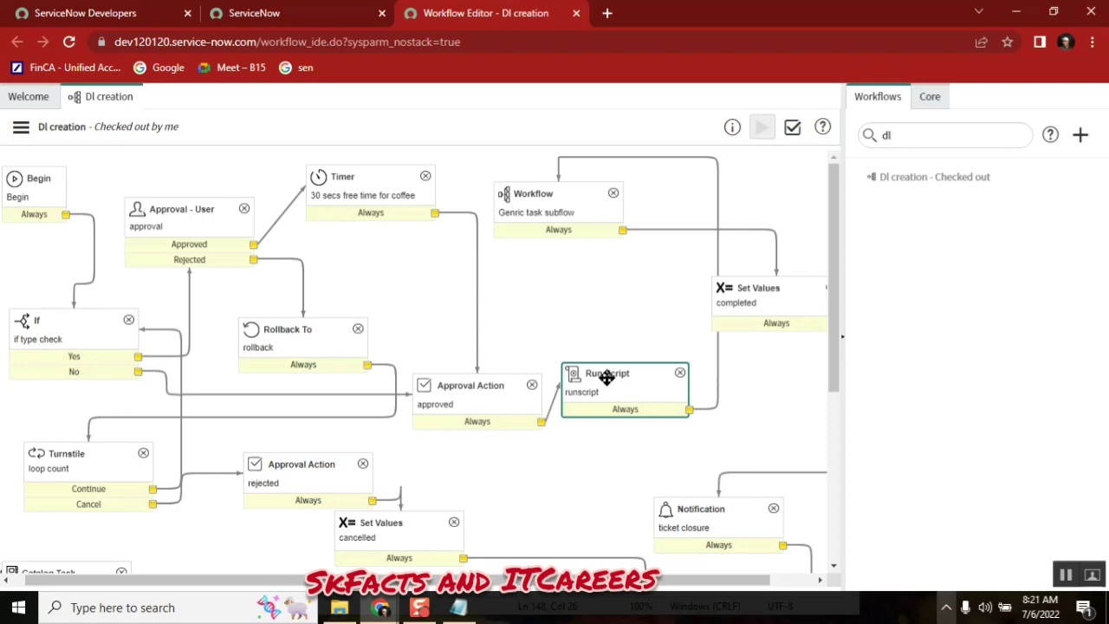
pyautogui.click(459, 608)
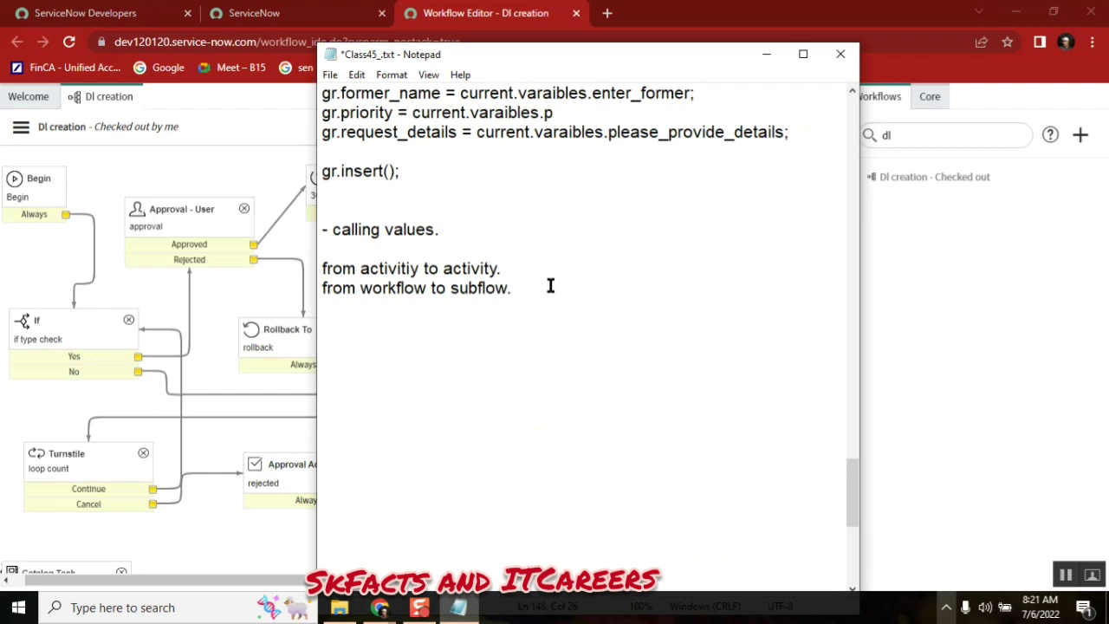
pyautogui.press('Return')
pyautogui.write('task scri')
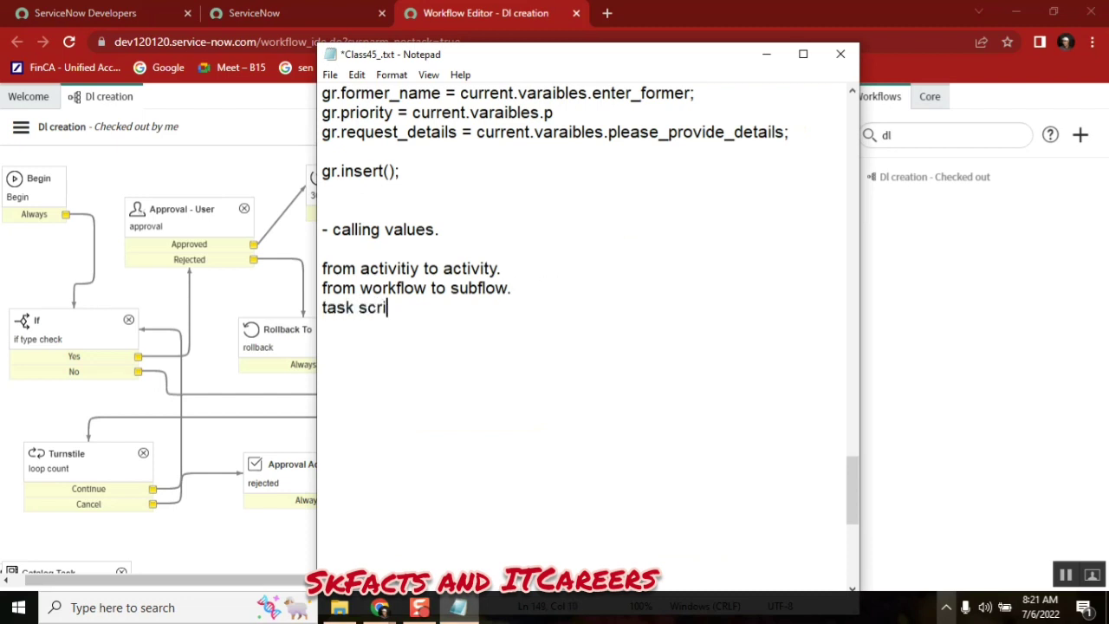
pyautogui.write('pts')
pyautogui.press('Return')
# Return to the Workflow Editor and trace the path from the Timer through the approved Approval Action to Run Script
pyautogui.click(927, 281)
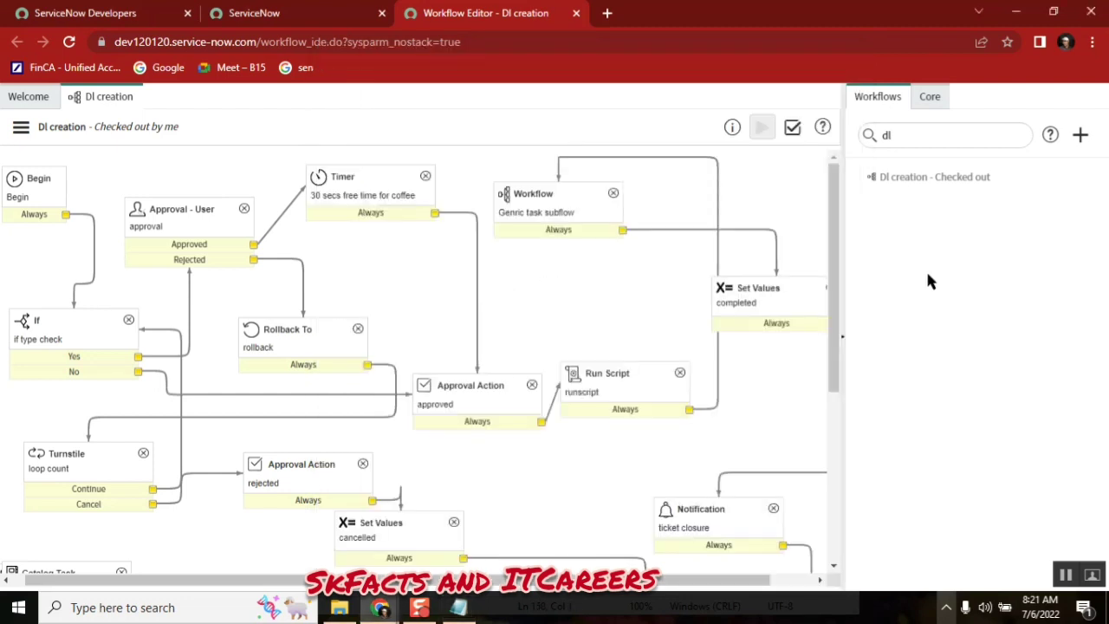
pyautogui.click(384, 182)
pyautogui.click(500, 386)
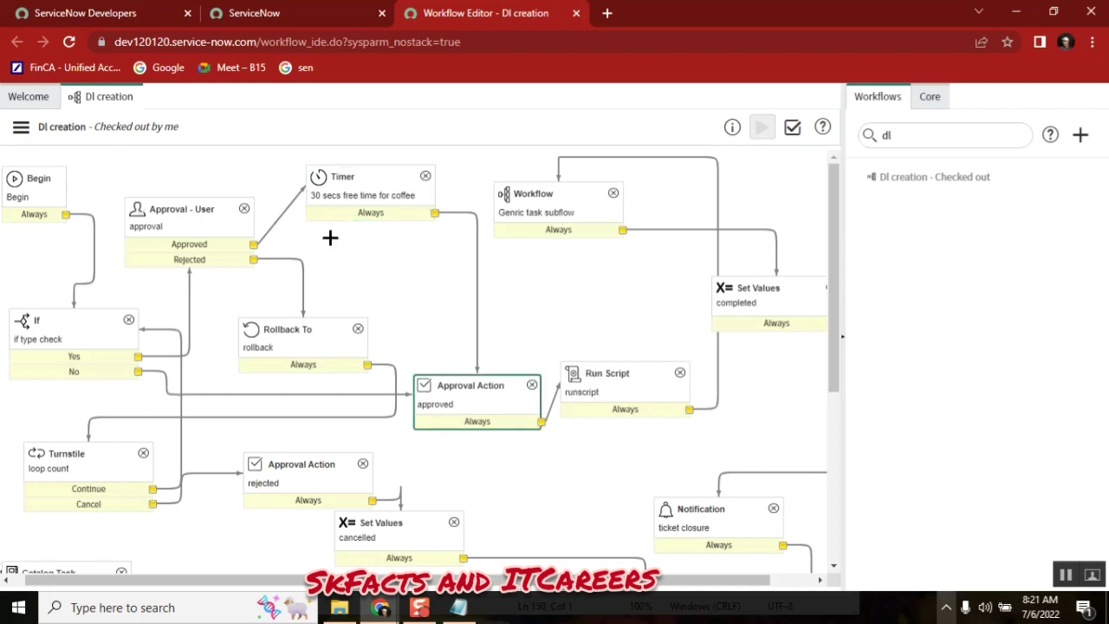
pyautogui.click(360, 198)
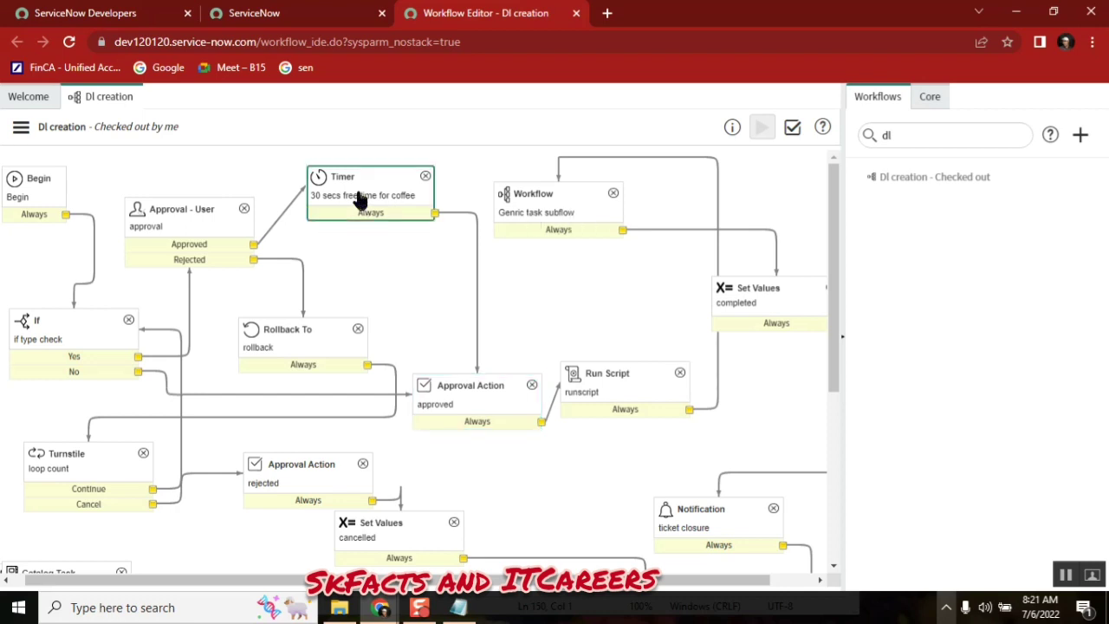
pyautogui.click(474, 390)
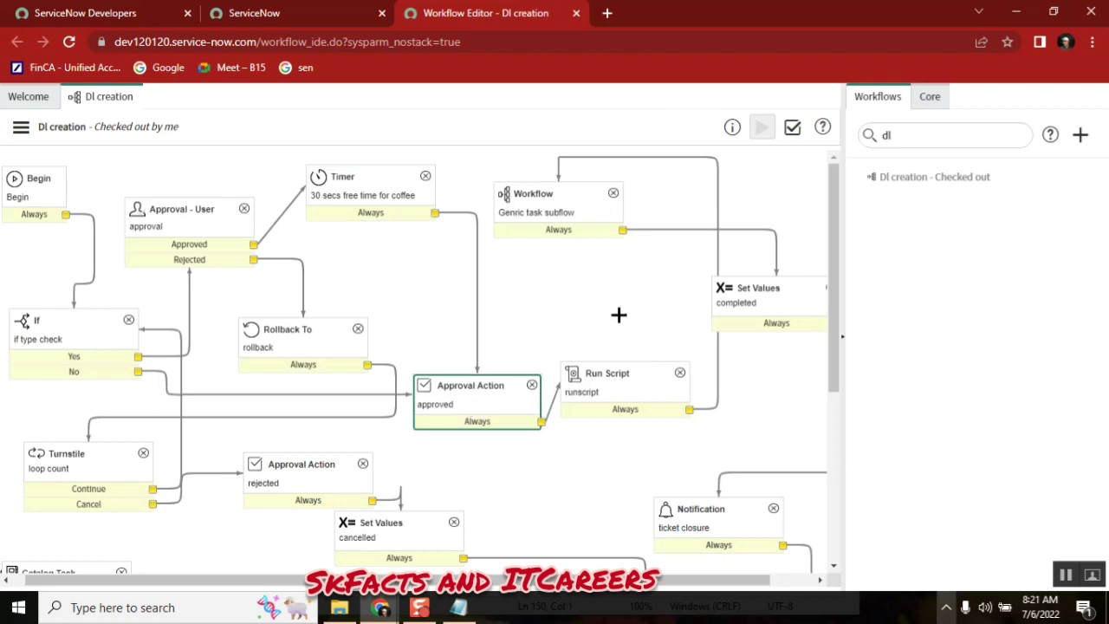
pyautogui.click(606, 399)
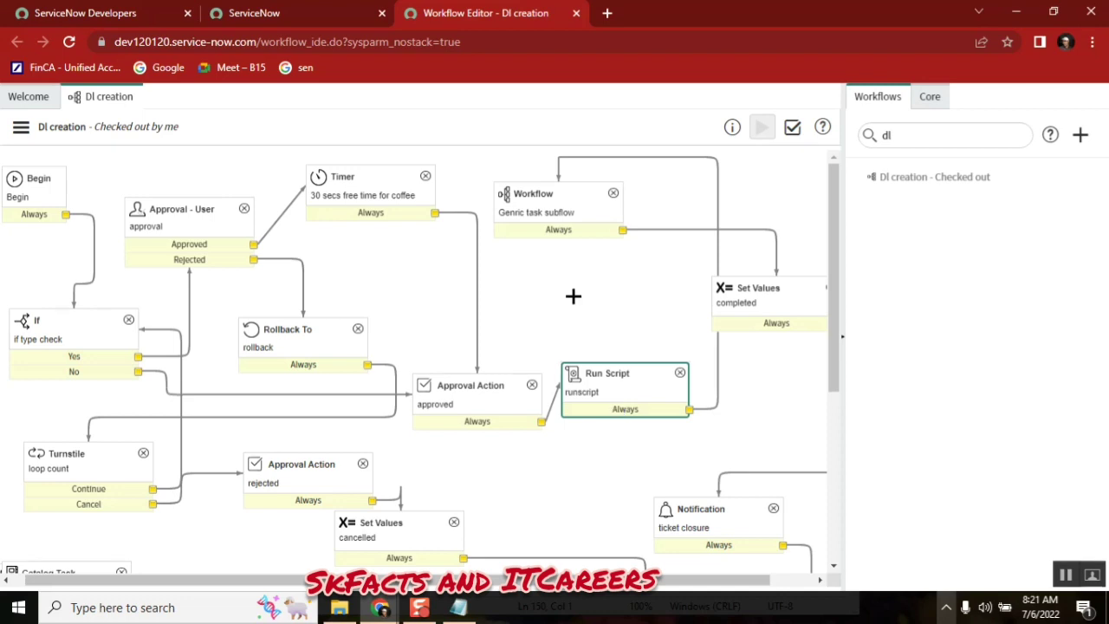
# Open the Run Script activity's properties and examine the gr1.insert() call at the end of the script
pyautogui.click(606, 385)
pyautogui.doubleClick(609, 397)
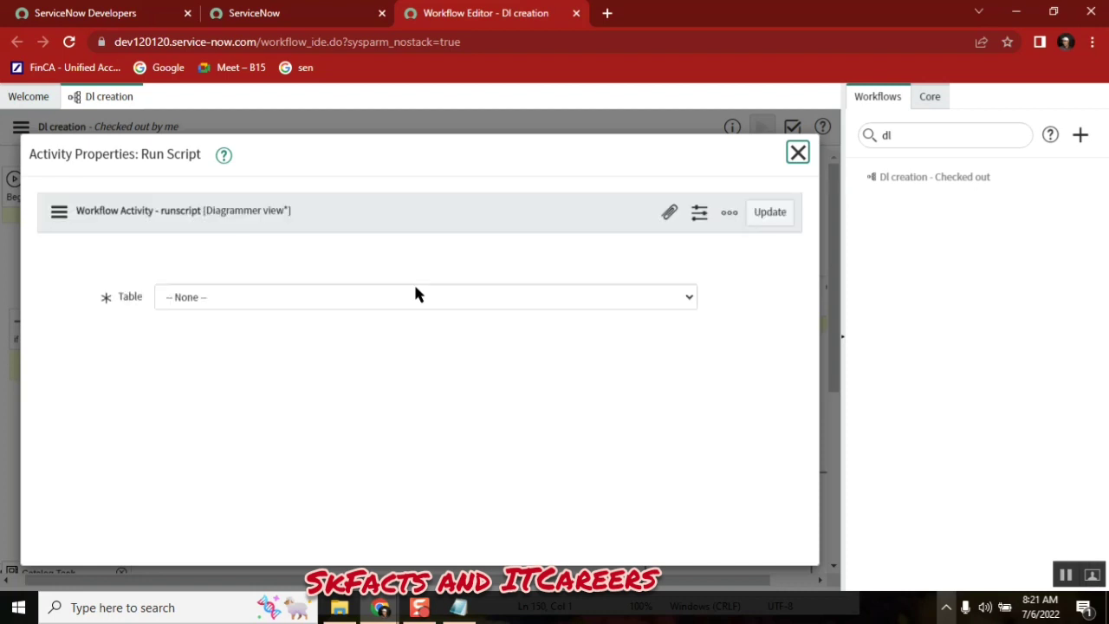
pyautogui.scroll(-5, 783, 457)
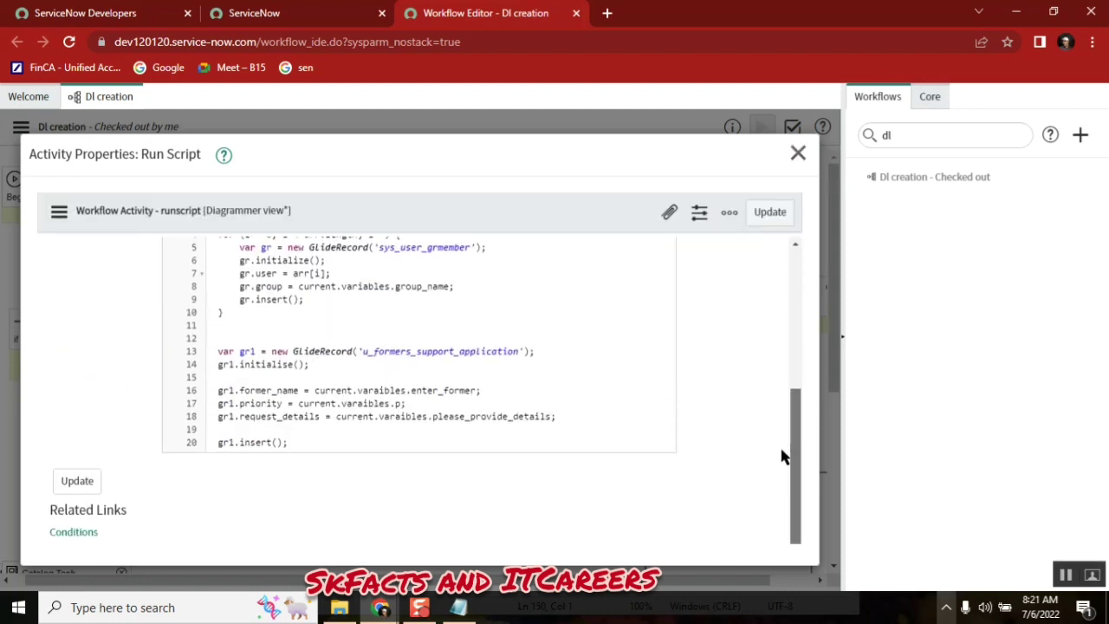
pyautogui.click(254, 442)
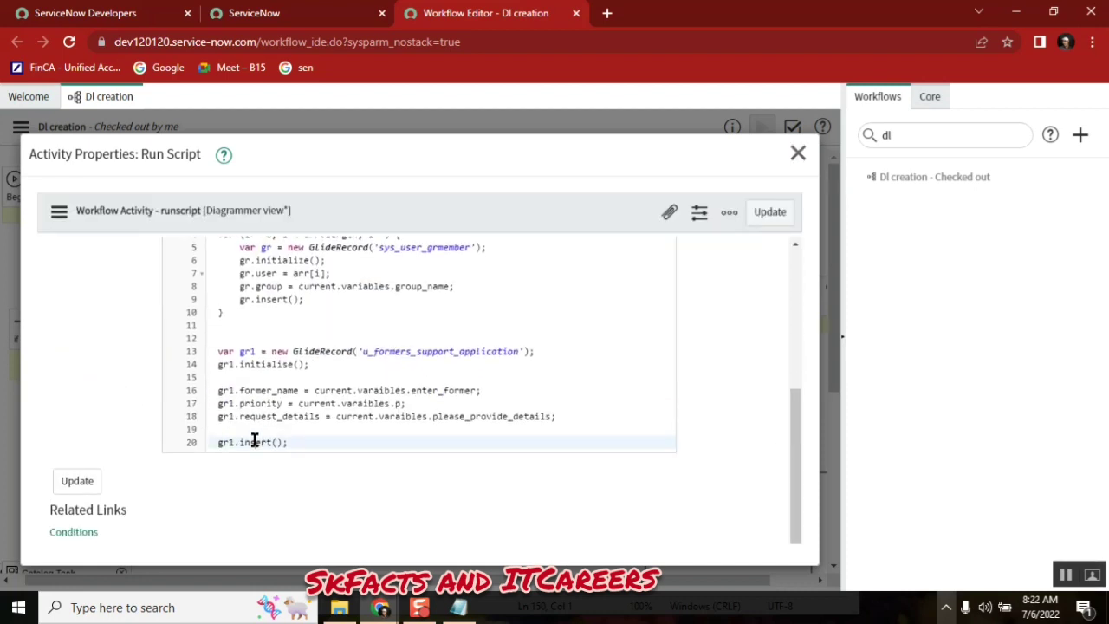
pyautogui.doubleClick(254, 442)
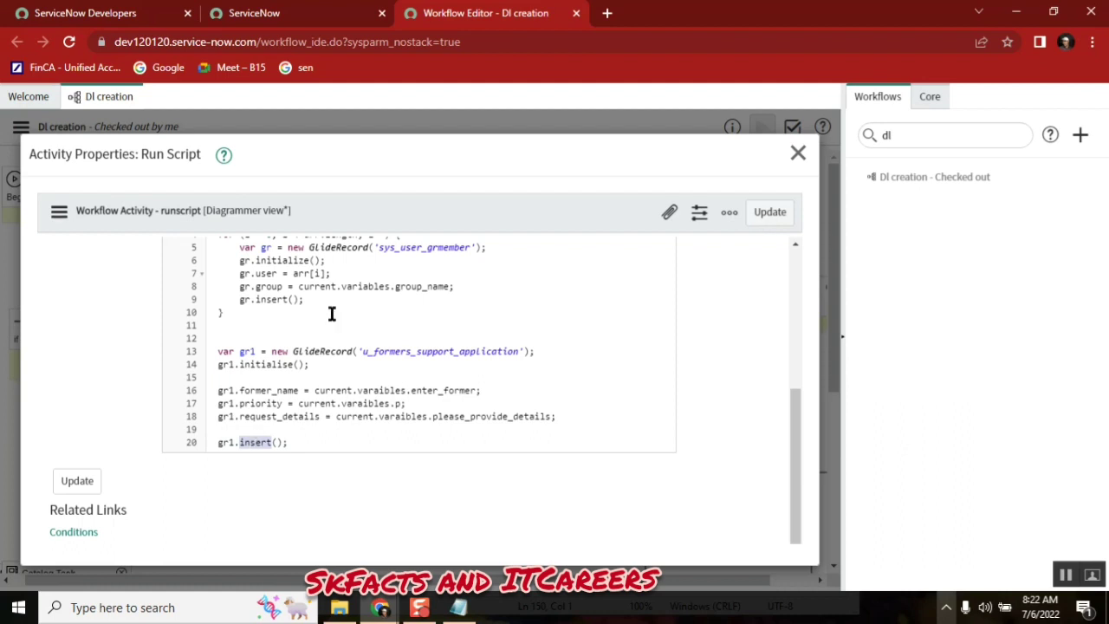
# Examine the gr1 field assignments, insert() and initialise() calls in the Run Script activity, and close its properties without saving
pyautogui.click(338, 404)
pyautogui.click(395, 403)
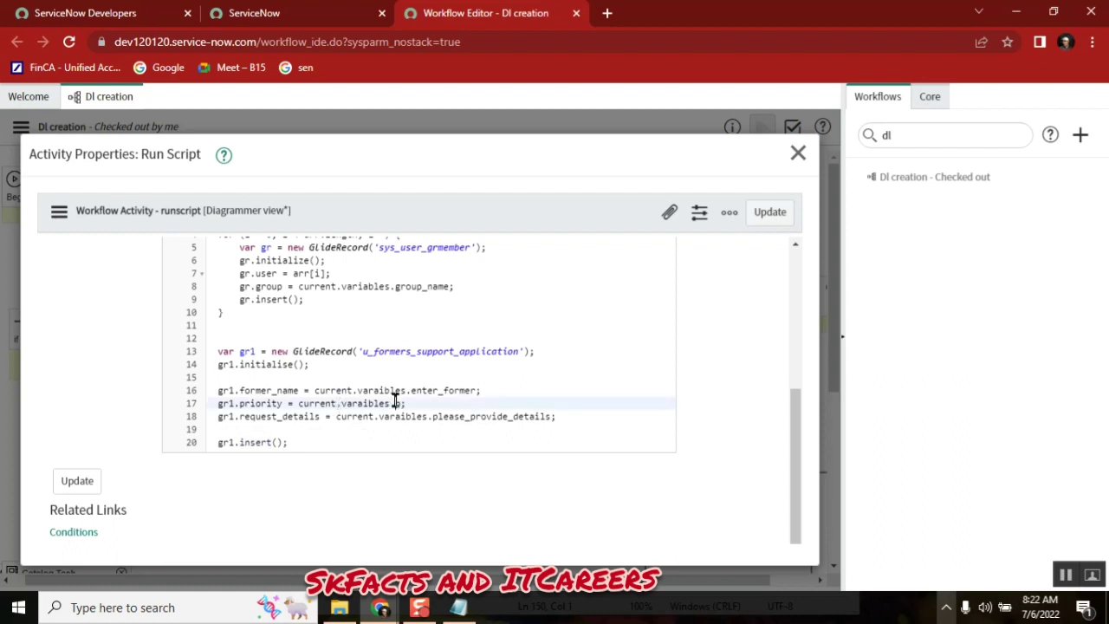
pyautogui.doubleClick(260, 442)
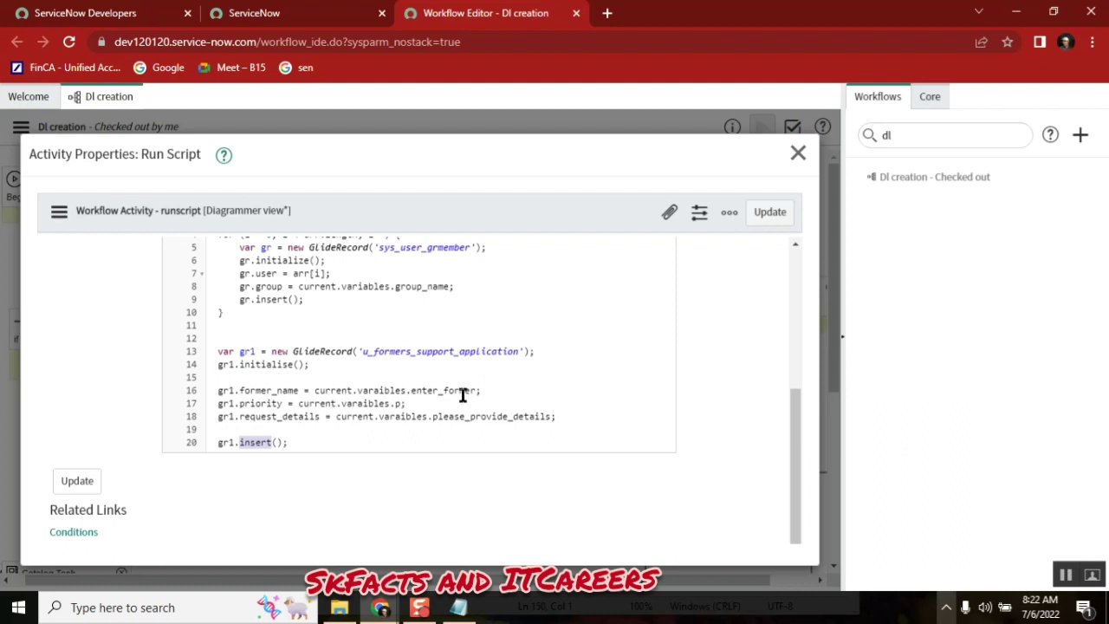
pyautogui.click(326, 362)
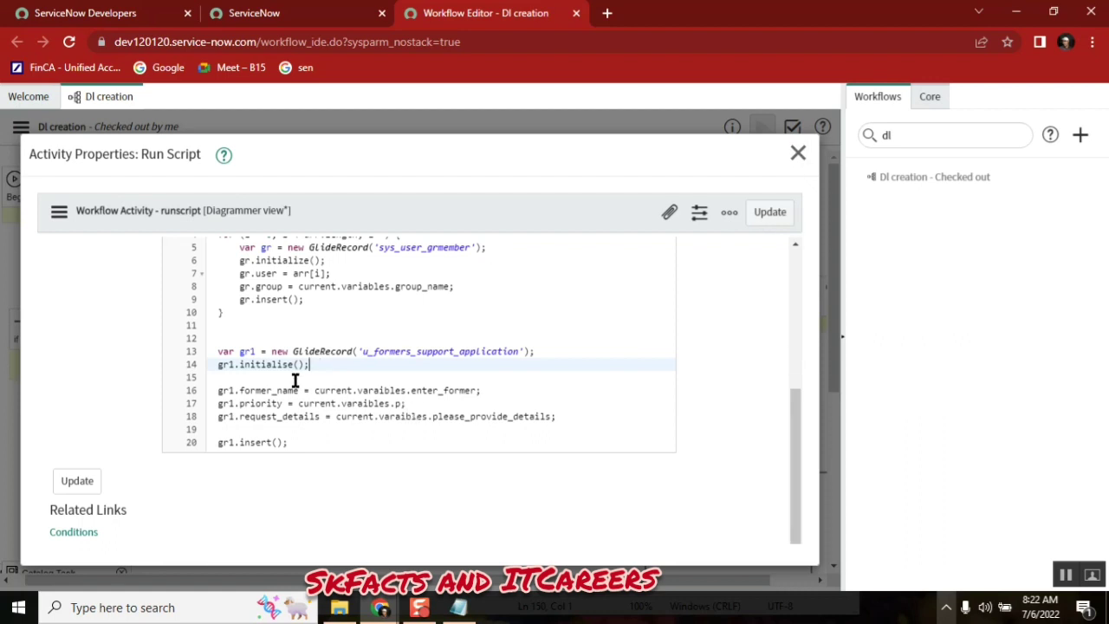
pyautogui.doubleClick(270, 365)
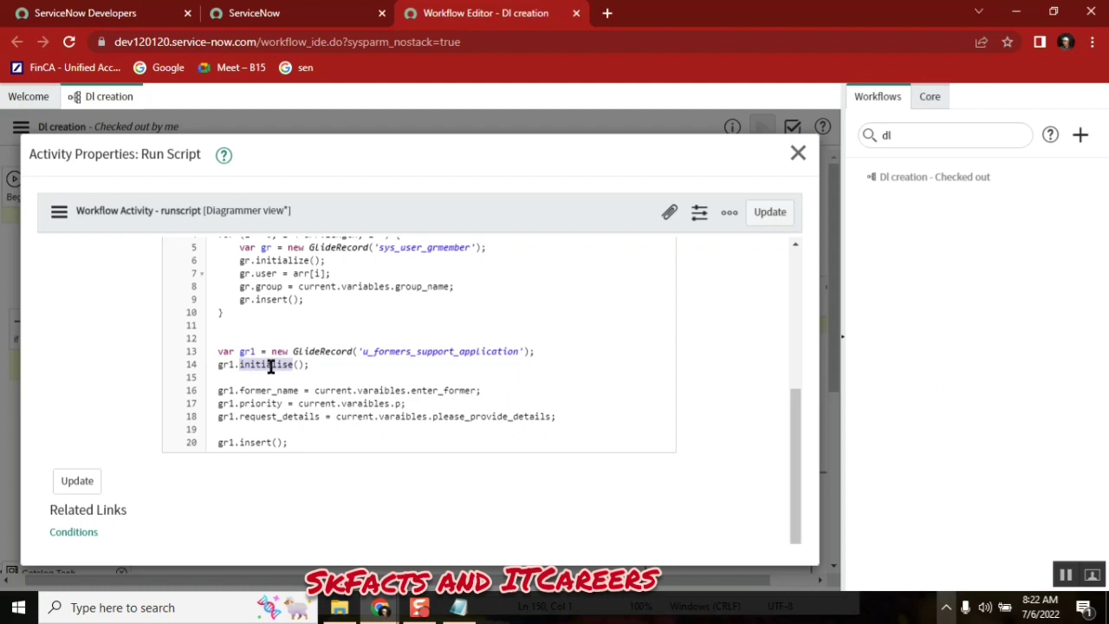
pyautogui.click(797, 156)
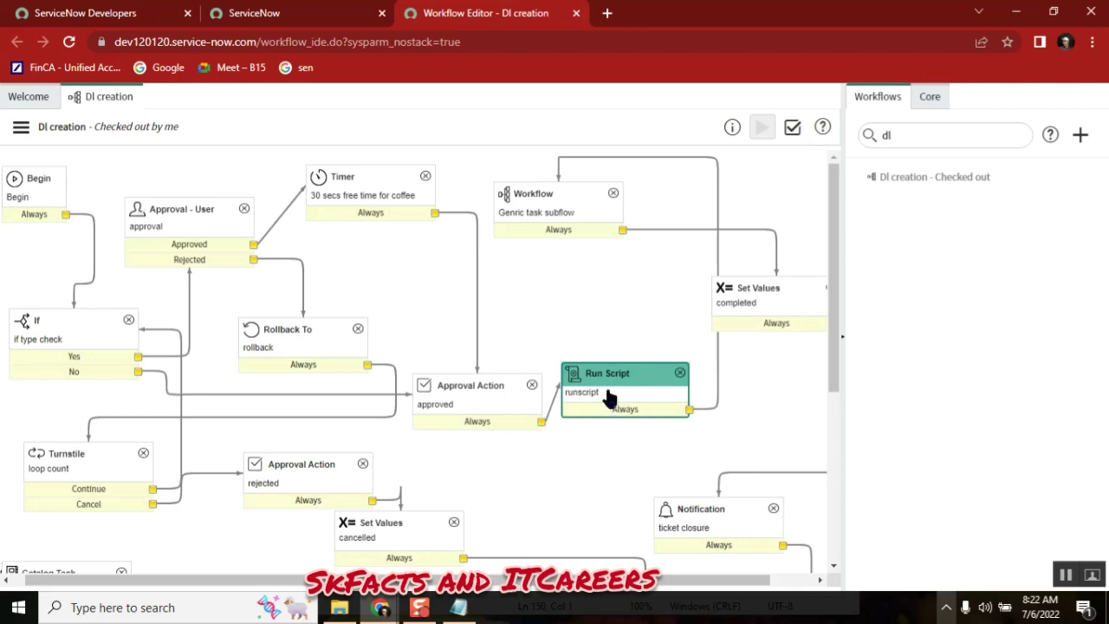
# Move the completed Set Values activity clear of the connector running from Run Script to the Genric task subflow activity
pyautogui.click(717, 180)
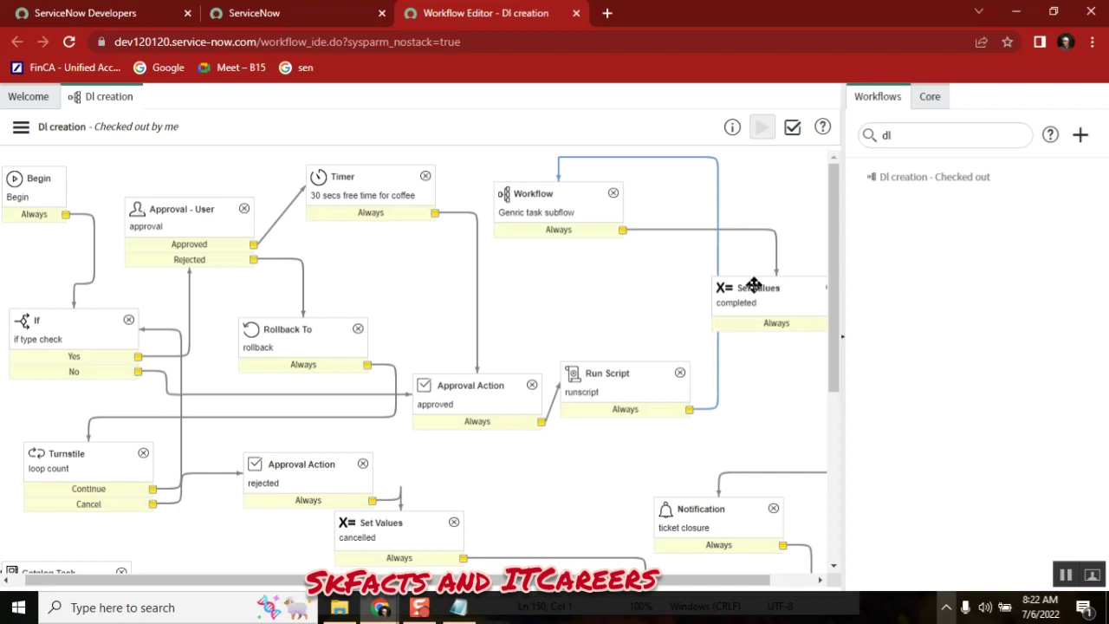
pyautogui.moveTo(754, 286); pyautogui.dragTo(802, 287)
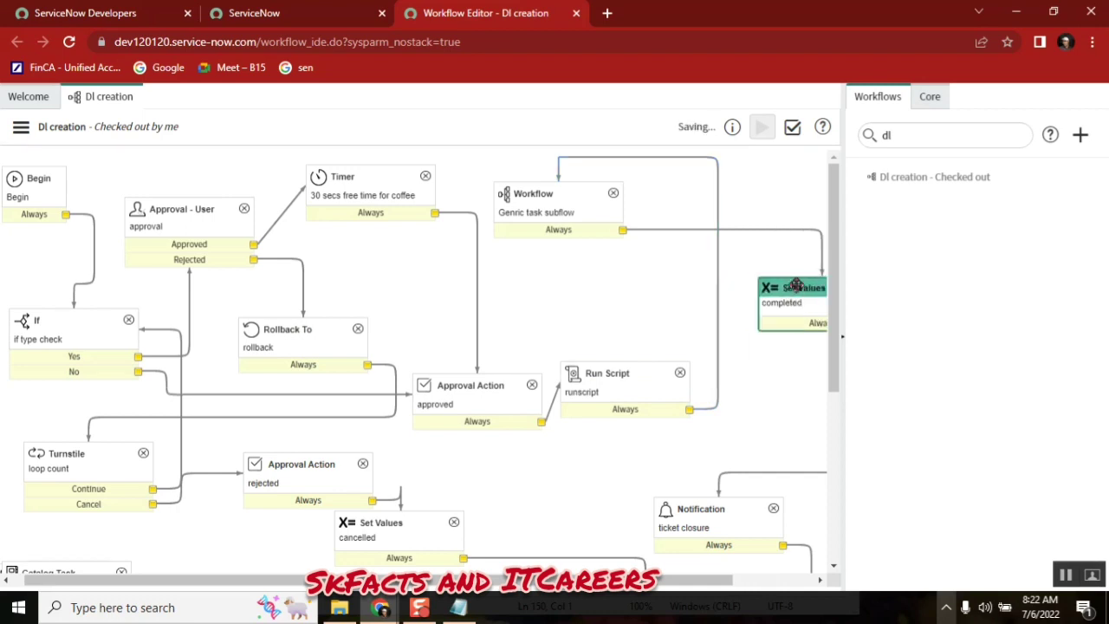
pyautogui.click(717, 308)
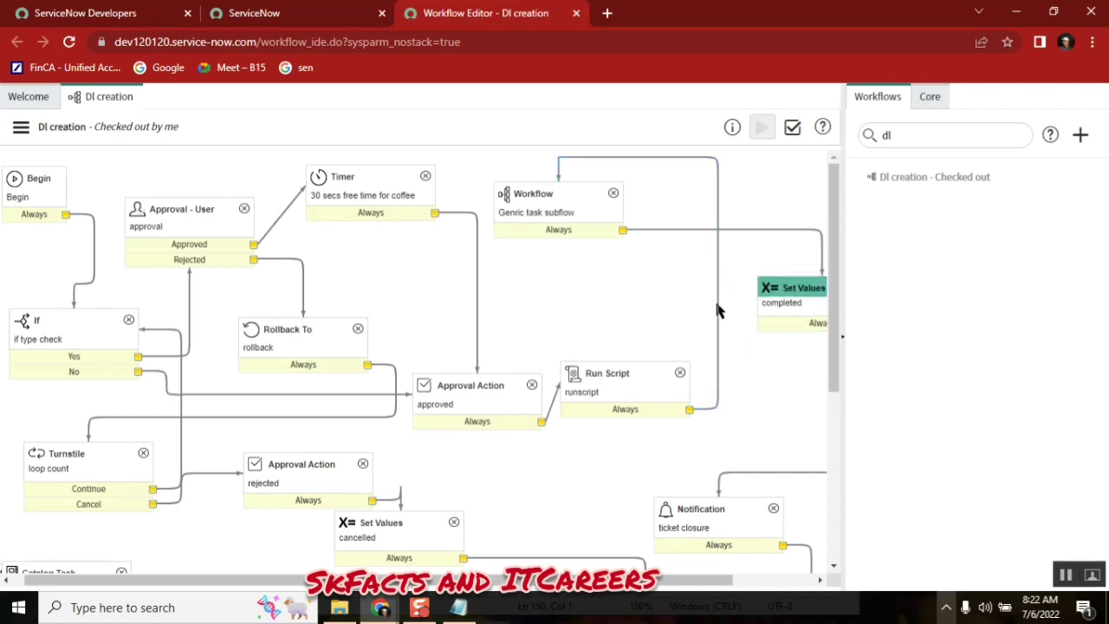
pyautogui.click(618, 403)
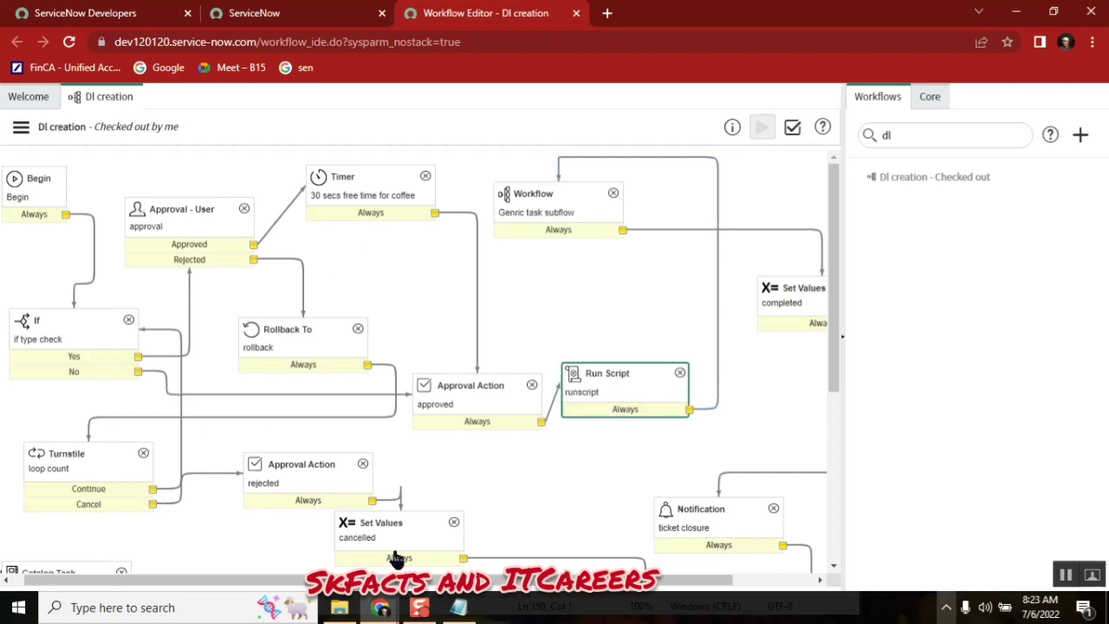
pyautogui.click(834, 309)
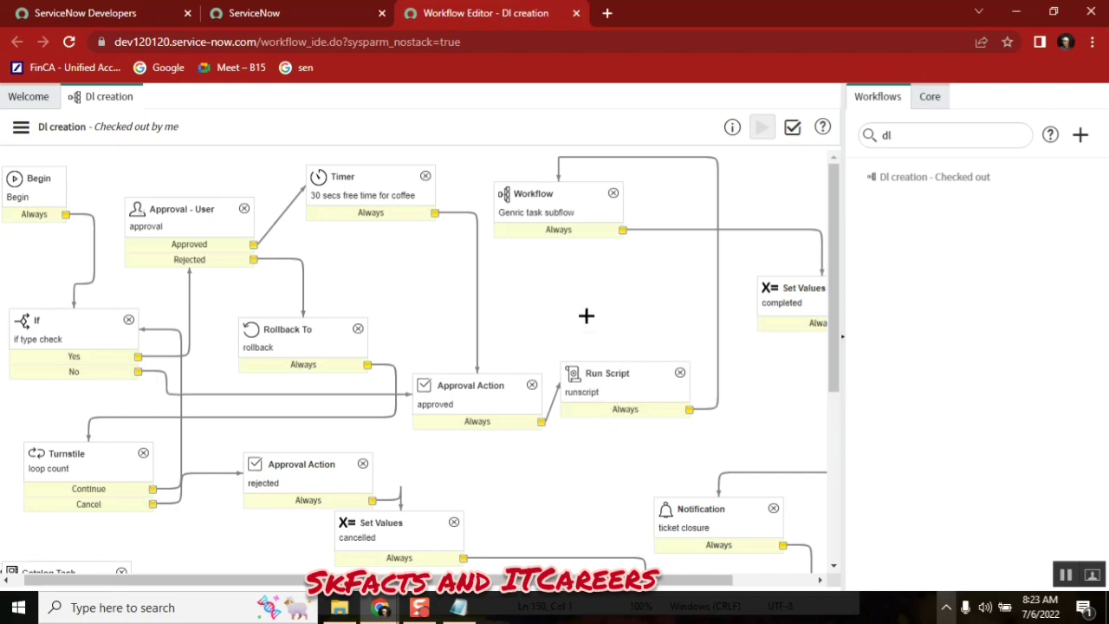
# Reopen the Run Script activity's properties and go to the blank line between the loop and the gr1 block
pyautogui.doubleClick(618, 386)
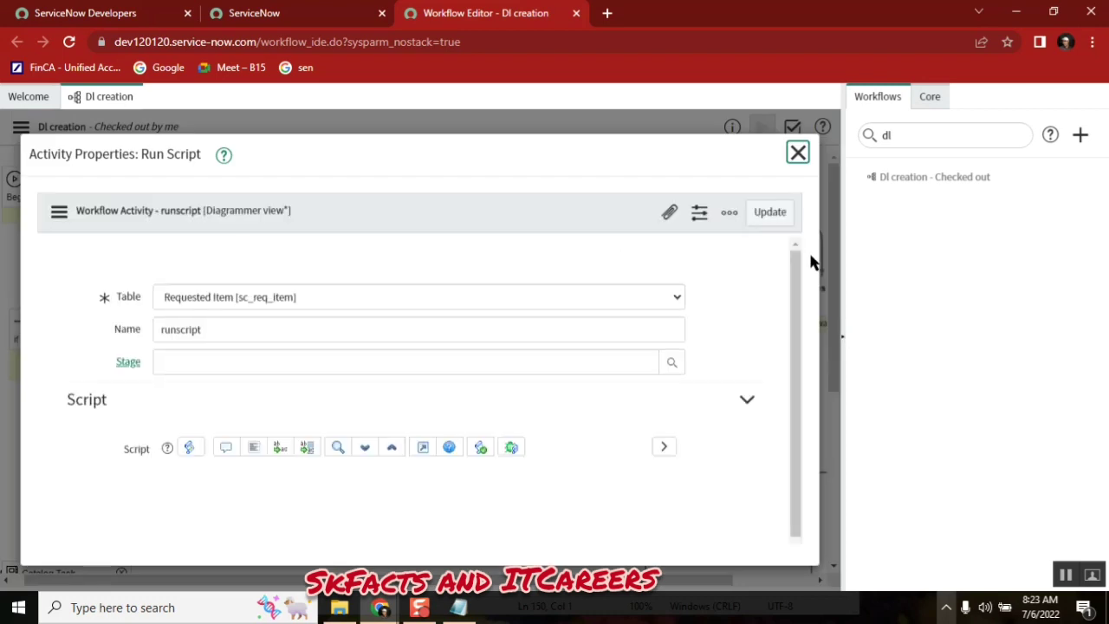
pyautogui.scroll(-5, 789, 390)
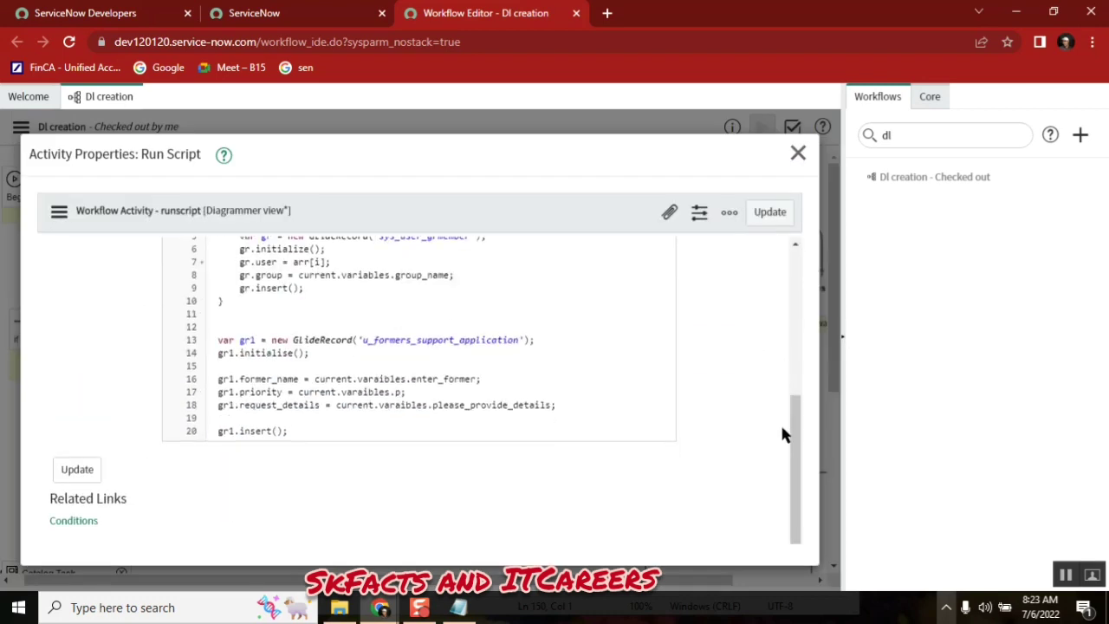
pyautogui.click(268, 312)
# Switch to the Class45_.txt notes and add the lines "scratchpad - display BR" and "g_scratchpad --" below the task scripts line
pyautogui.click(465, 607)
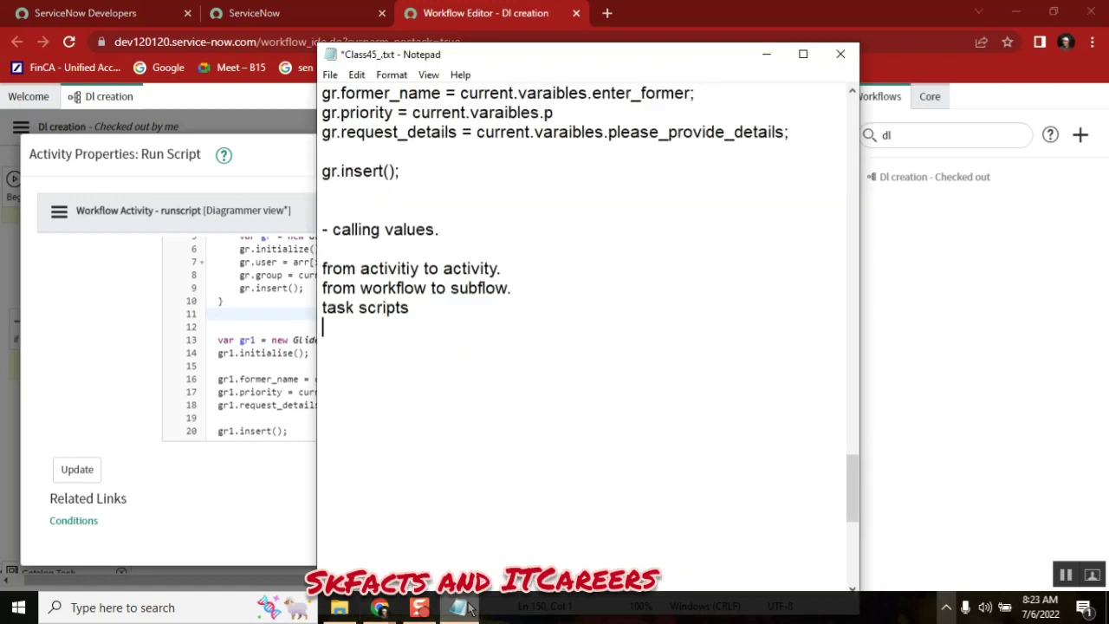
pyautogui.press('Return')
pyautogui.write('scratchpad')
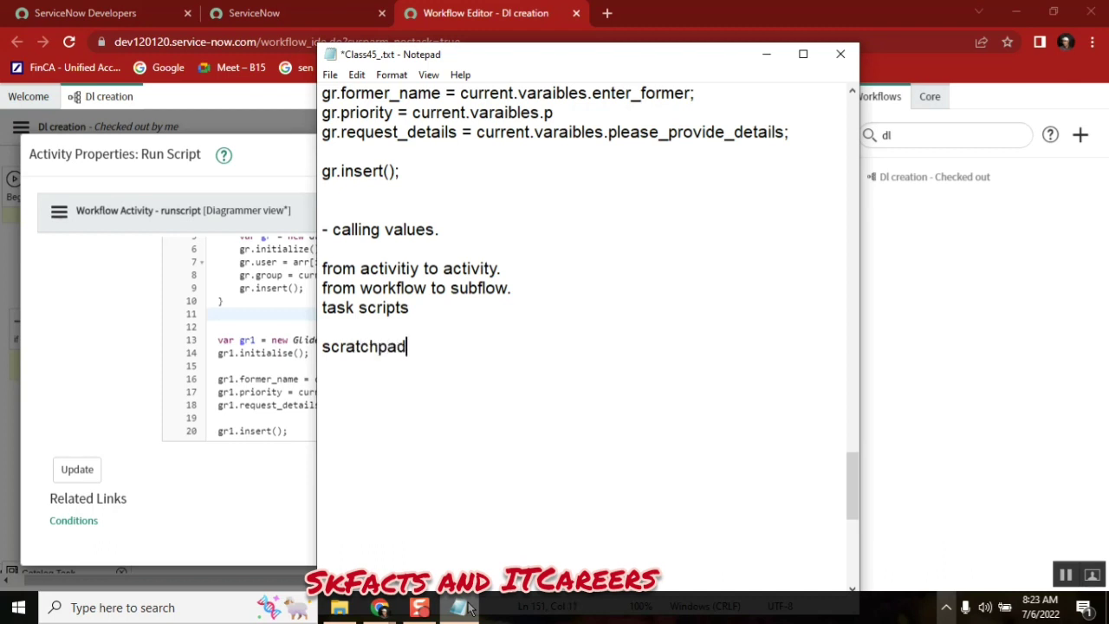
pyautogui.write(' - display ')
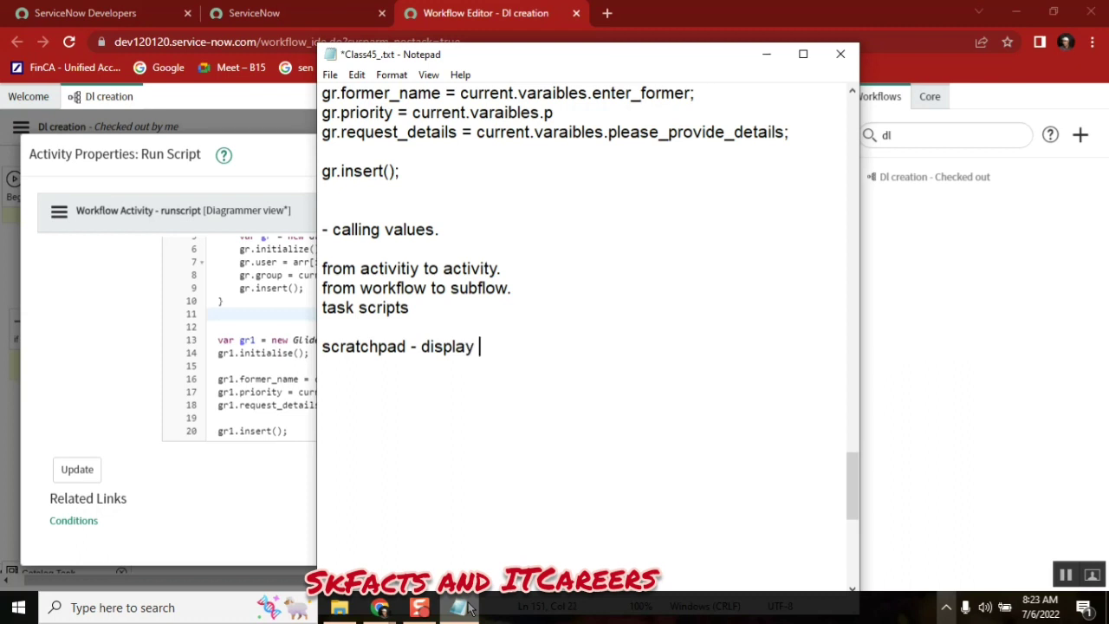
pyautogui.write('BR')
pyautogui.press('Return')
pyautogui.write('g_scra')
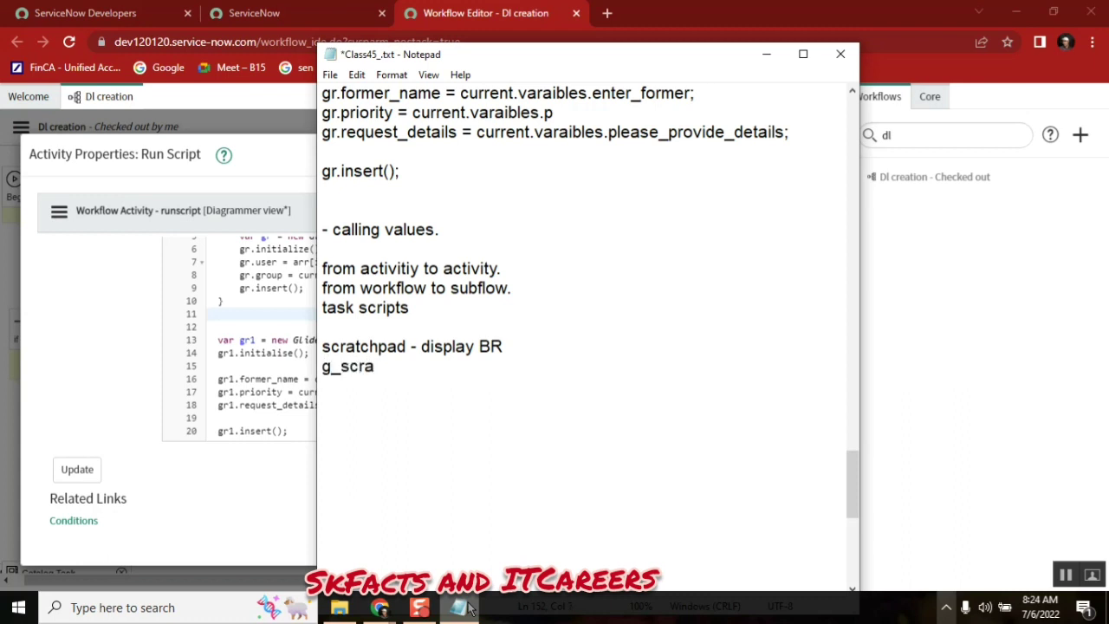
pyautogui.write('tchpad --')
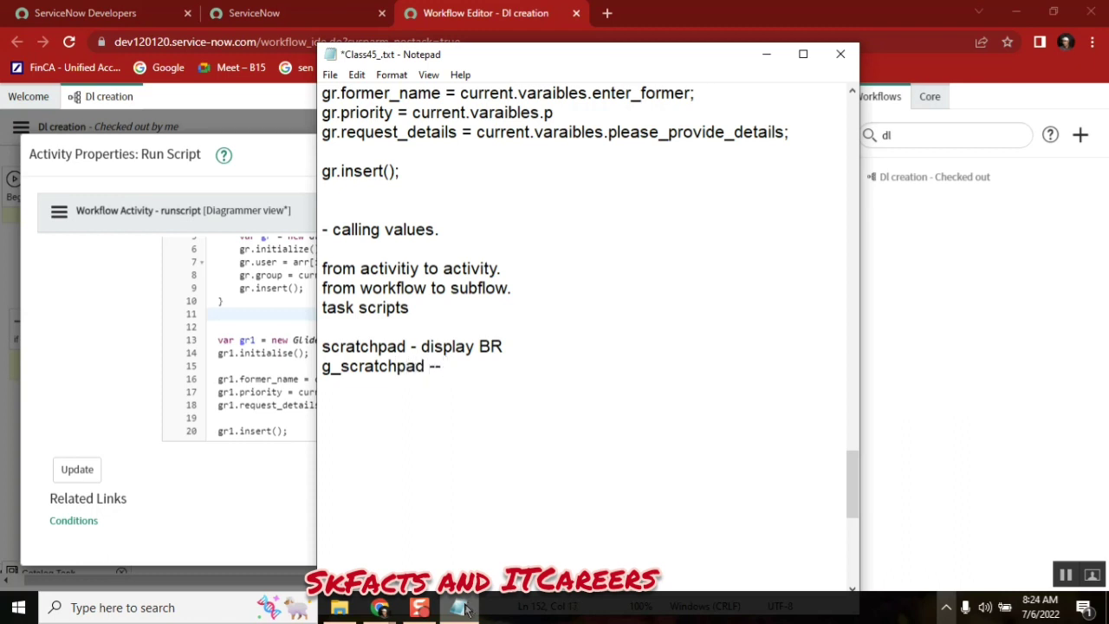
# Change the g_scratchpad note line to "g_scratchpad.abc =" and insert an empty line above it
pyautogui.doubleClick(375, 367)
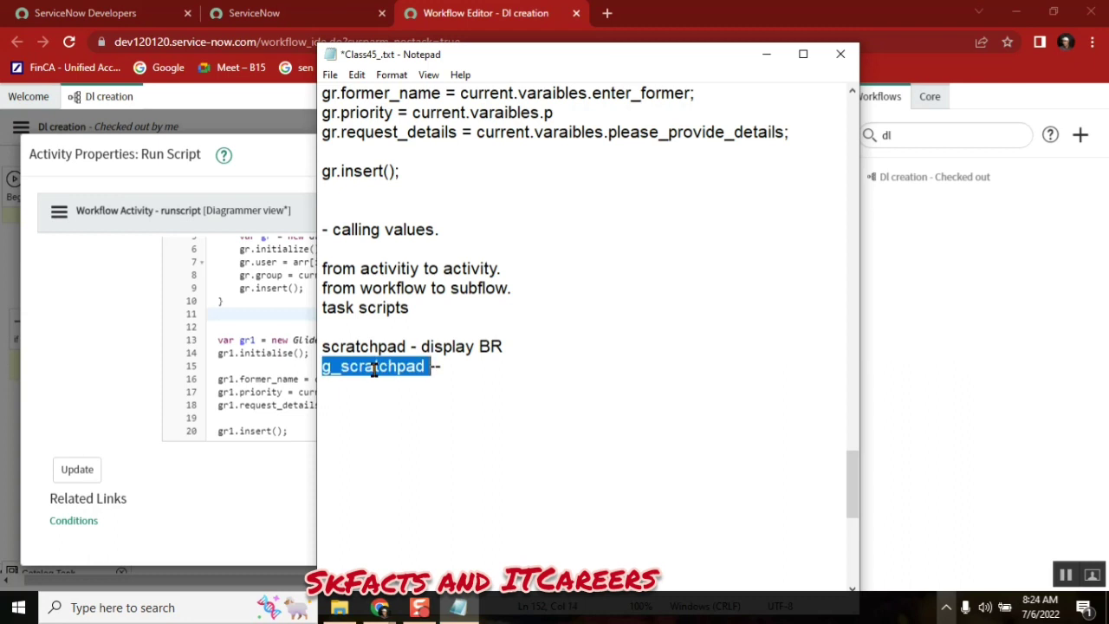
pyautogui.click(426, 366)
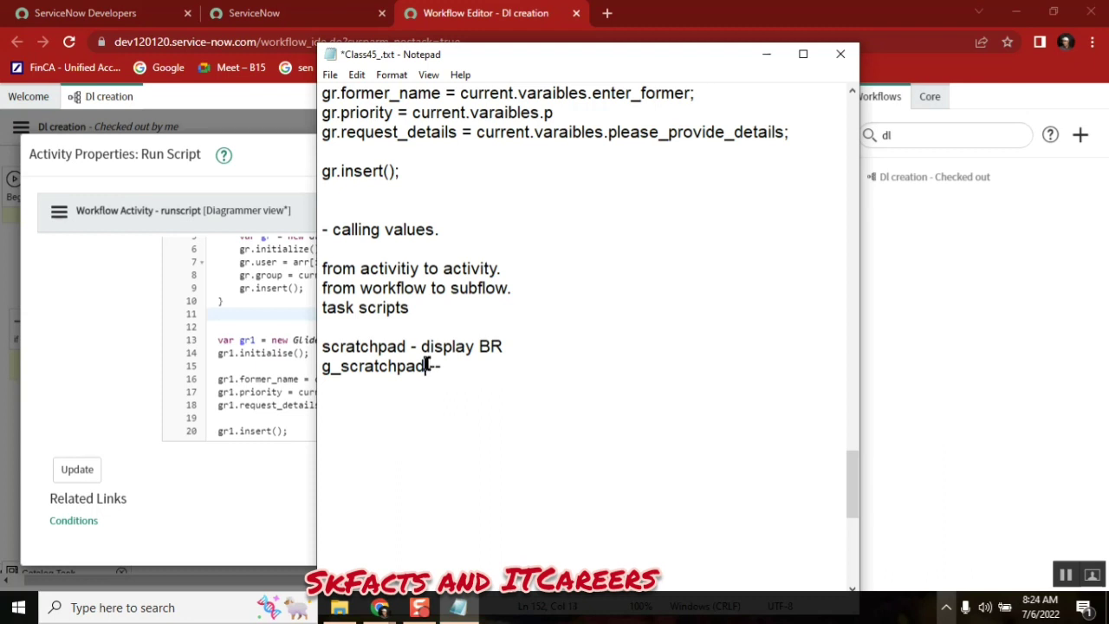
pyautogui.write('.abc')
pyautogui.press('BackSpace')
pyautogui.write('=')
pyautogui.doubleClick(446, 364)
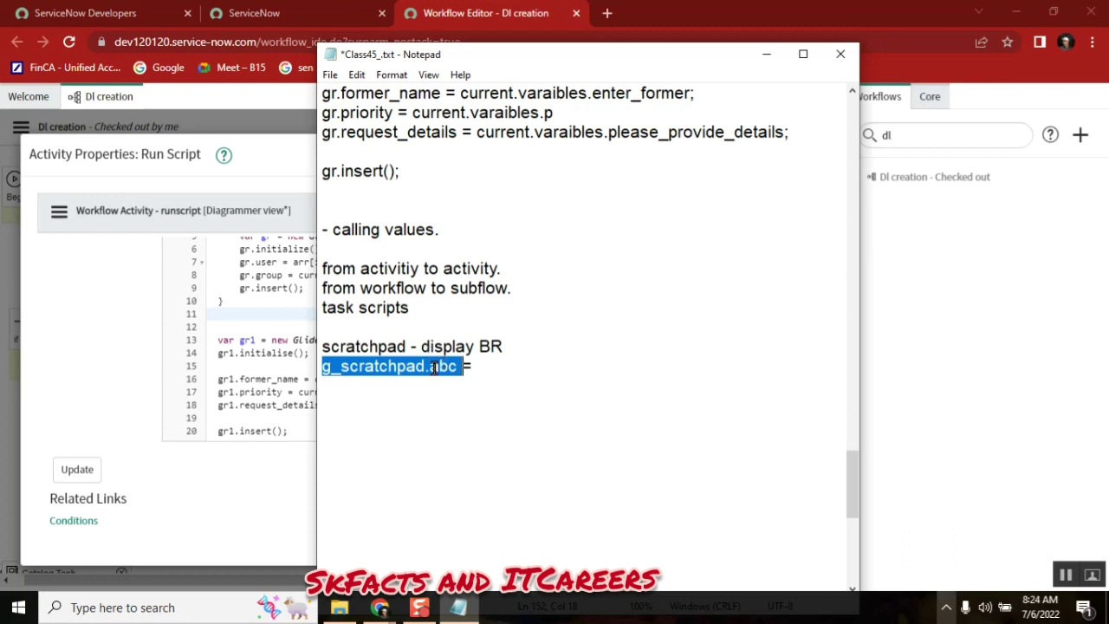
pyautogui.click(434, 367)
pyautogui.doubleClick(434, 368)
pyautogui.click(534, 346)
pyautogui.press('Return')
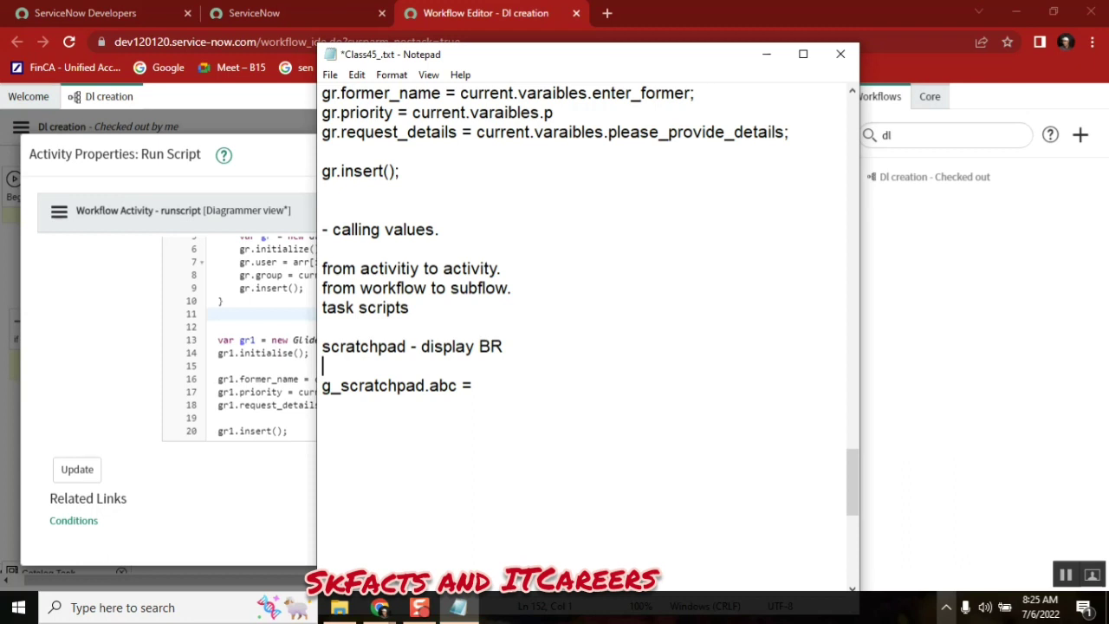
# Write "workflow.scratchpad" on the empty line between the display BR and g_scratchpad.abc notes, and copy it
pyautogui.doubleClick(414, 384)
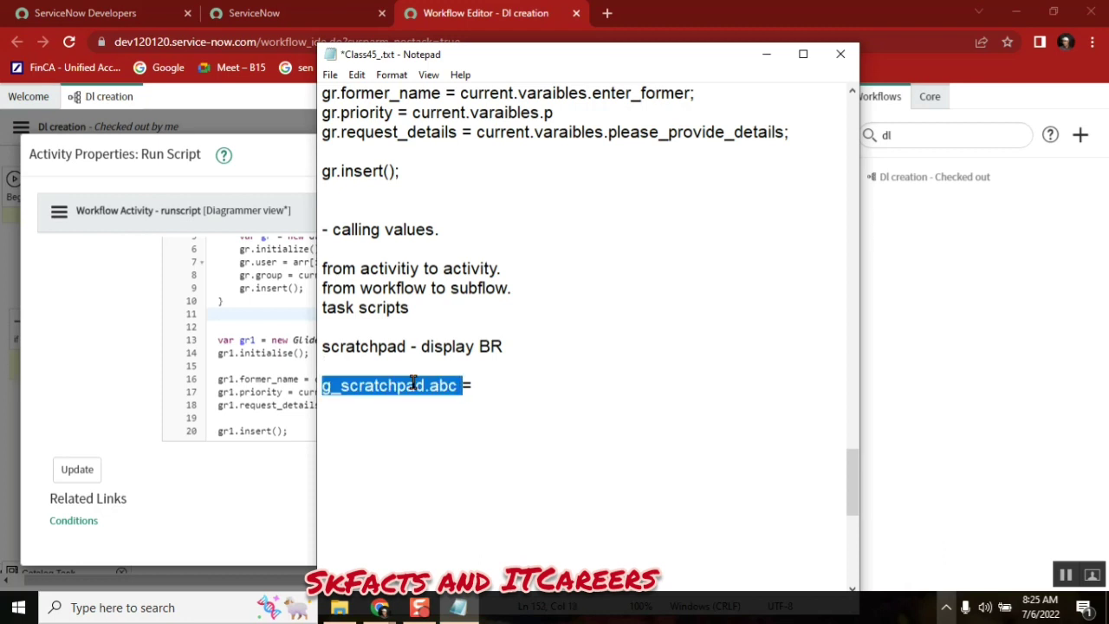
pyautogui.click(430, 383)
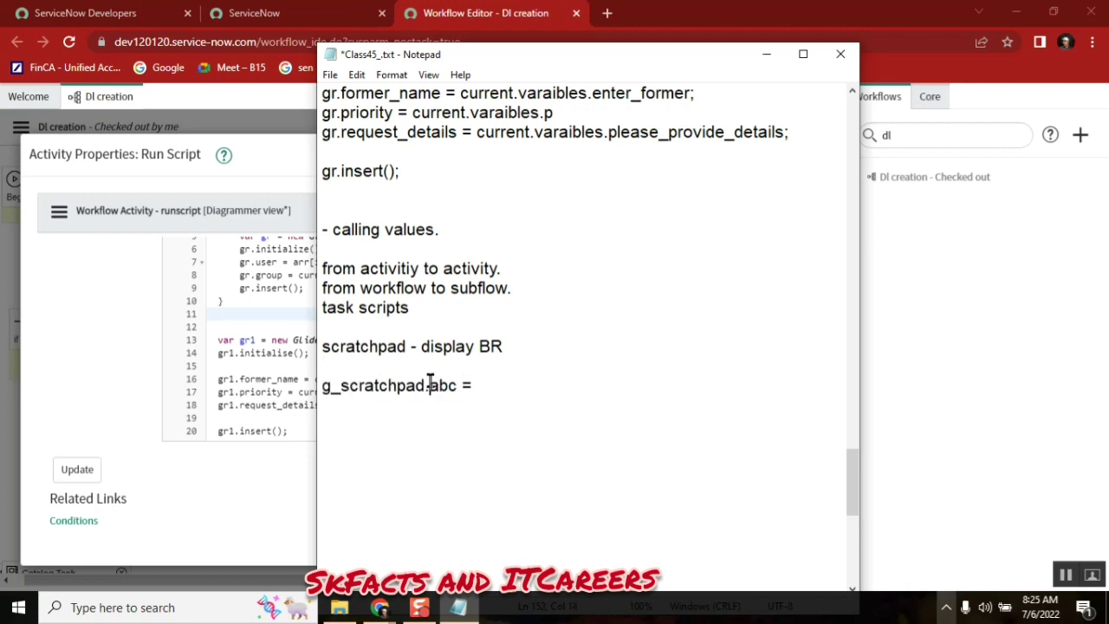
pyautogui.doubleClick(362, 385)
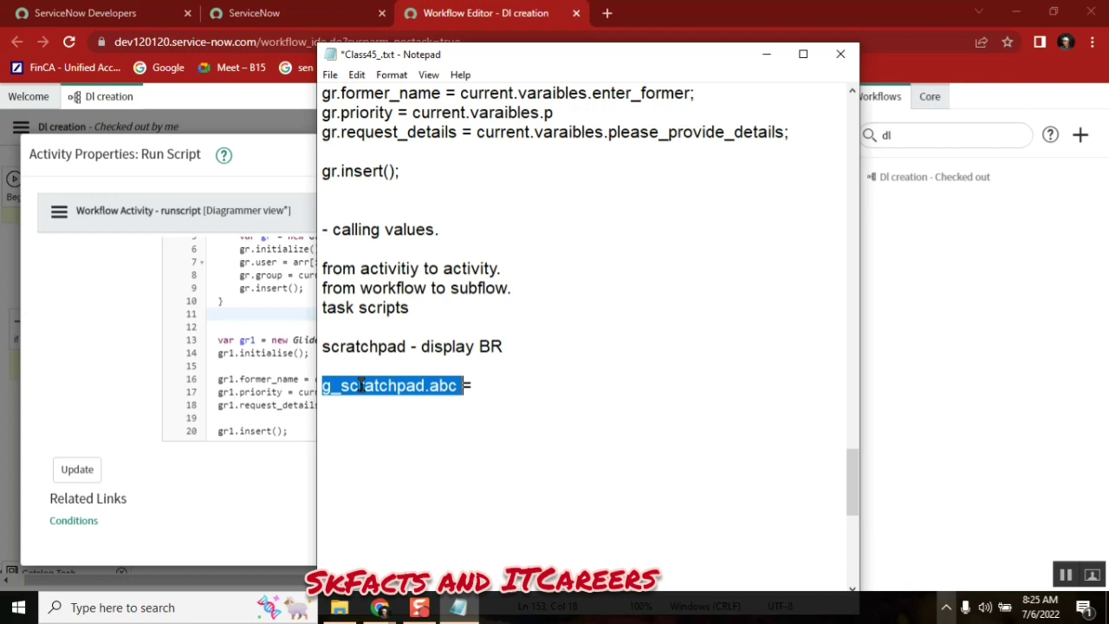
pyautogui.click(362, 347)
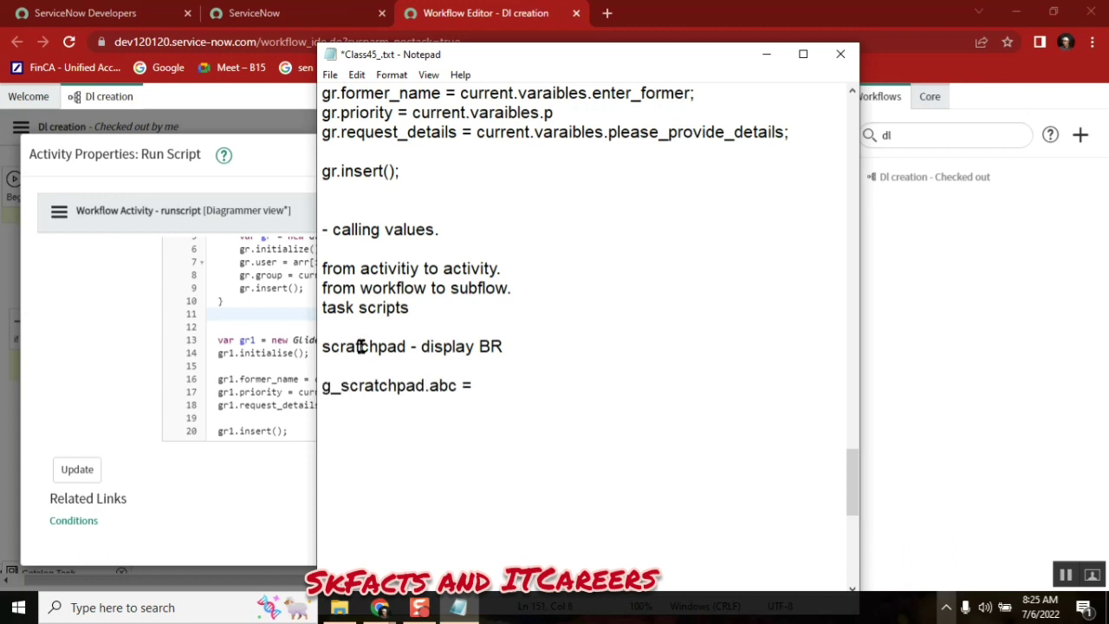
pyautogui.doubleClick(361, 347)
pyautogui.click(321, 346)
pyautogui.click(346, 369)
pyautogui.write('workflow')
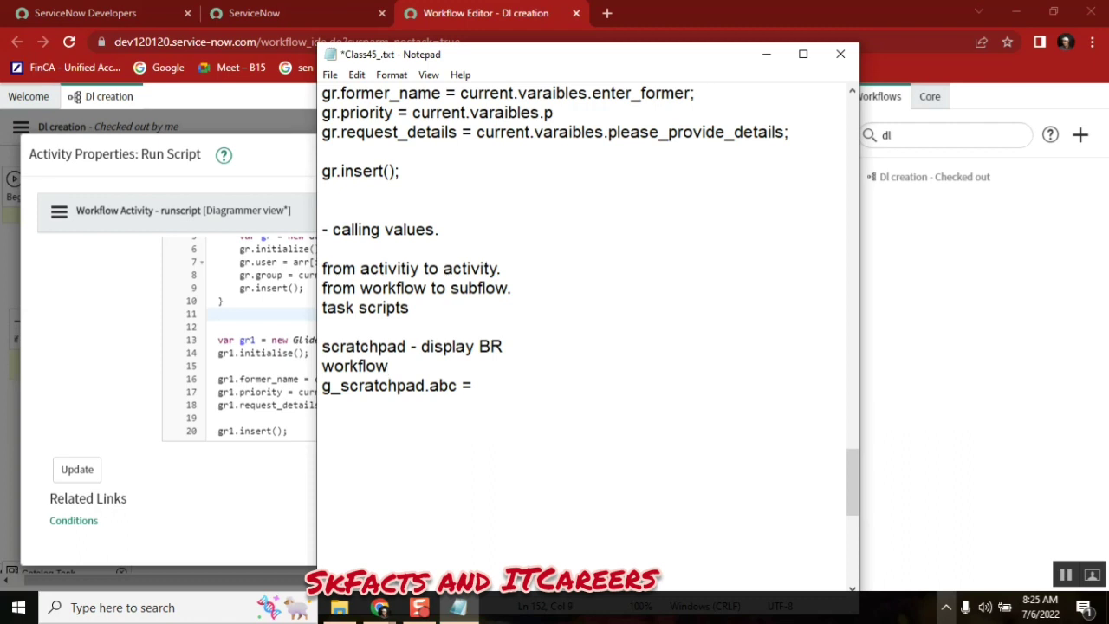
pyautogui.write('.scratchpa')
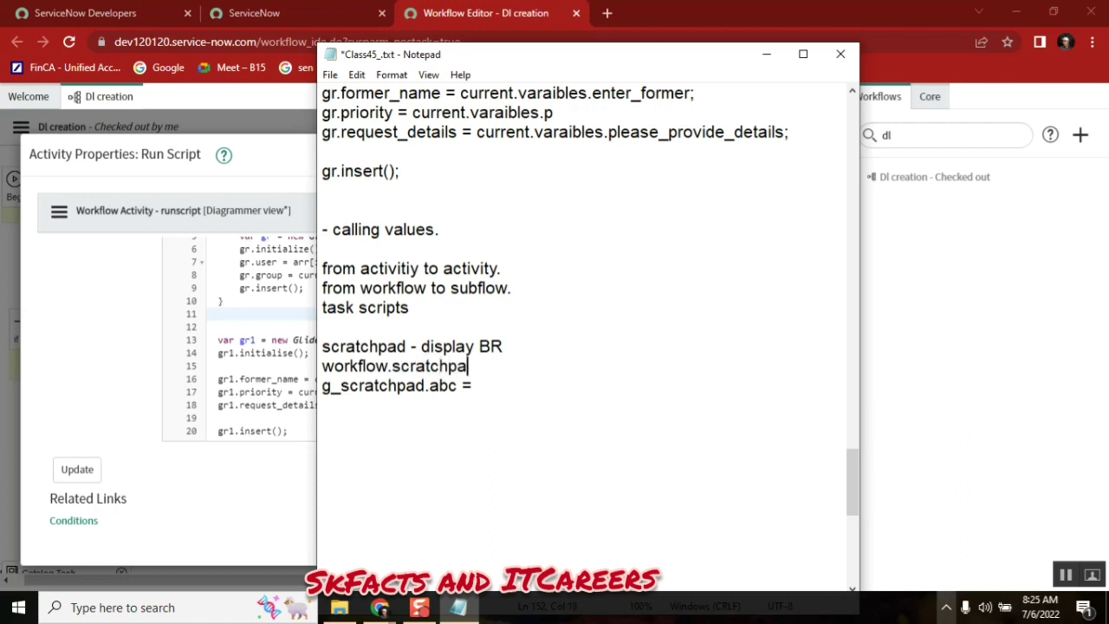
pyautogui.write('d')
pyautogui.hotkey('shift', 'Home')
pyautogui.hotkey('ctrl', 'c')
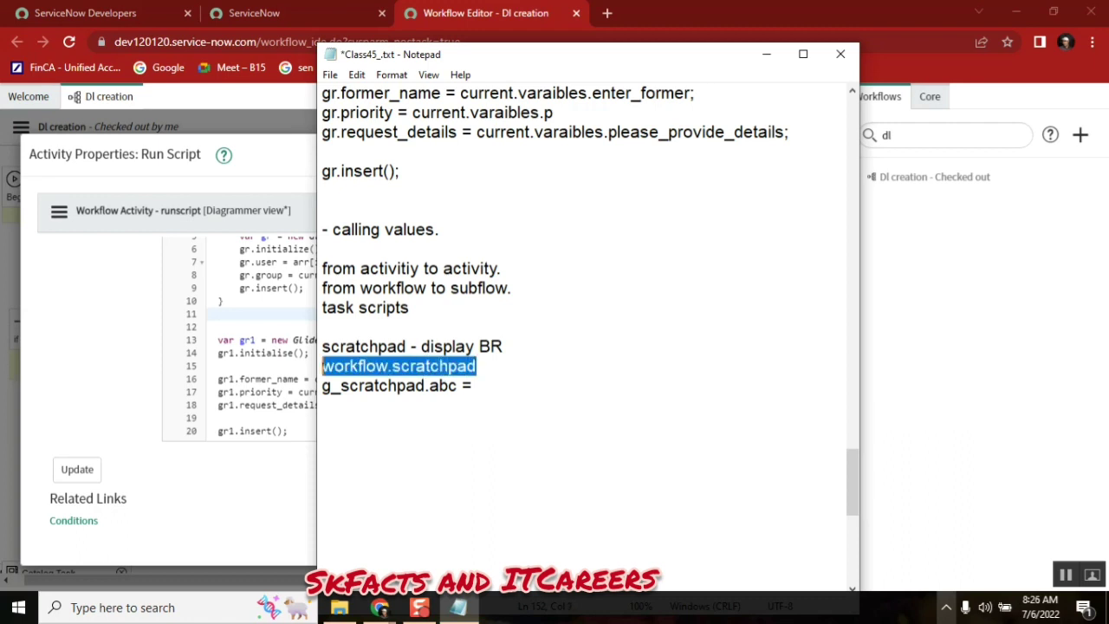
# Switch back to the Run Script properties and add the line "workflow.scratchpad =" below gr1.insert(), without a var keyword
pyautogui.click(101, 355)
pyautogui.click(319, 438)
pyautogui.press('Return')
pyautogui.press('Return')
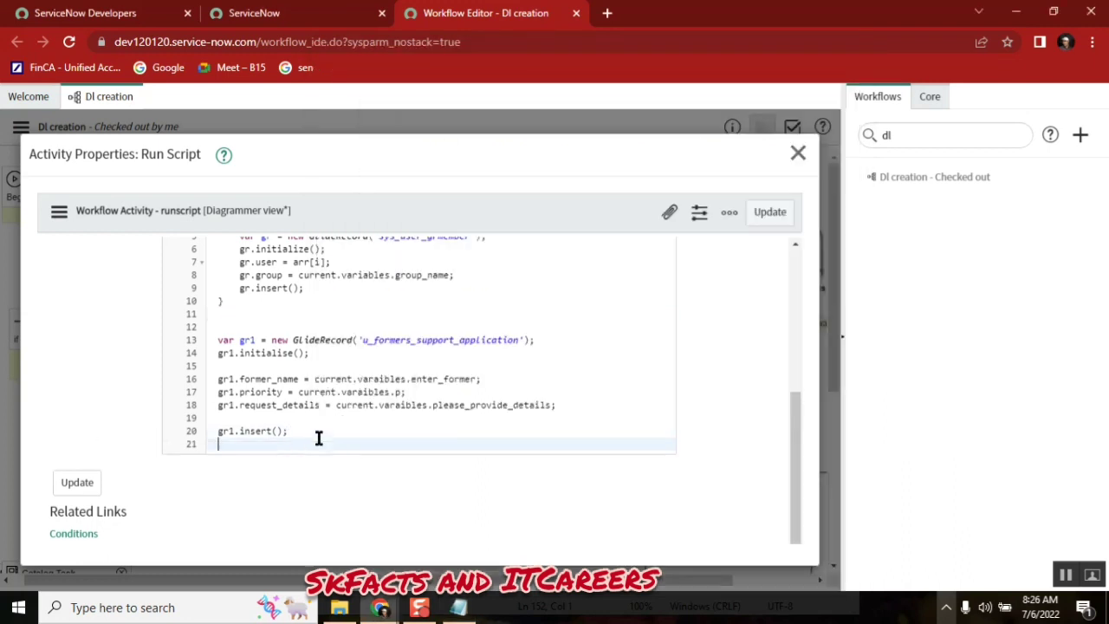
pyautogui.write('var')
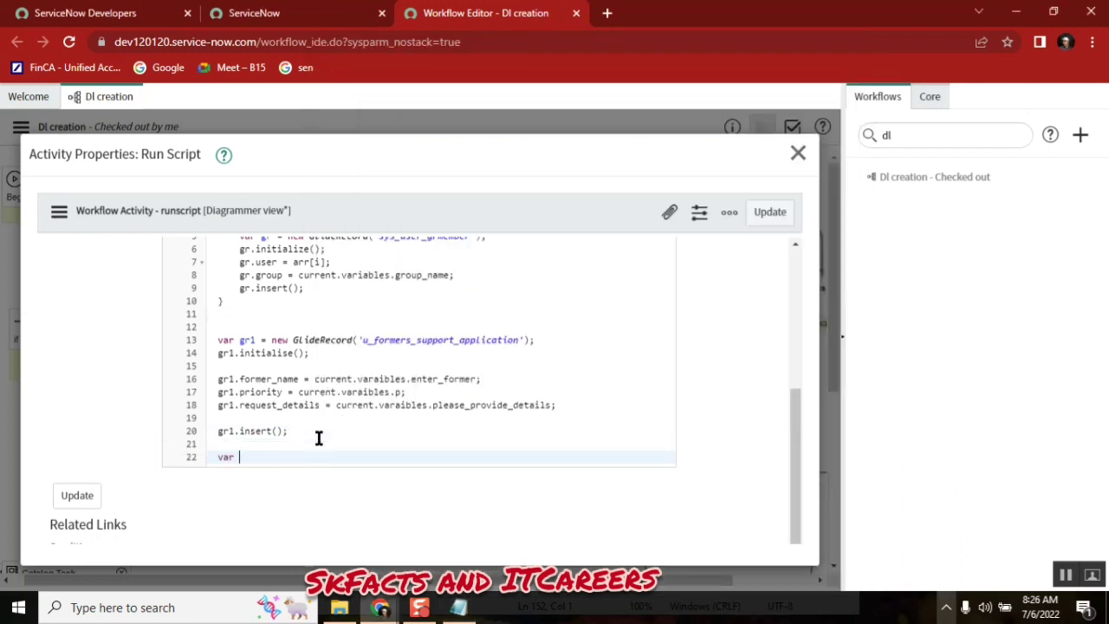
pyautogui.hotkey('ctrl', 'v')
pyautogui.write('=')
pyautogui.click(235, 457)
pyautogui.press('BackSpace')
pyautogui.press('BackSpace')
pyautogui.press('BackSpace')
pyautogui.press('Delete')
pyautogui.click(360, 452)
# Search the web for workflow.scratchpad in a new browser tab and open the ServiceNow community question "workflow scratchpad ???"
pyautogui.click(607, 13)
pyautogui.hotkey('ctrl', 'v')
pyautogui.press('Return')
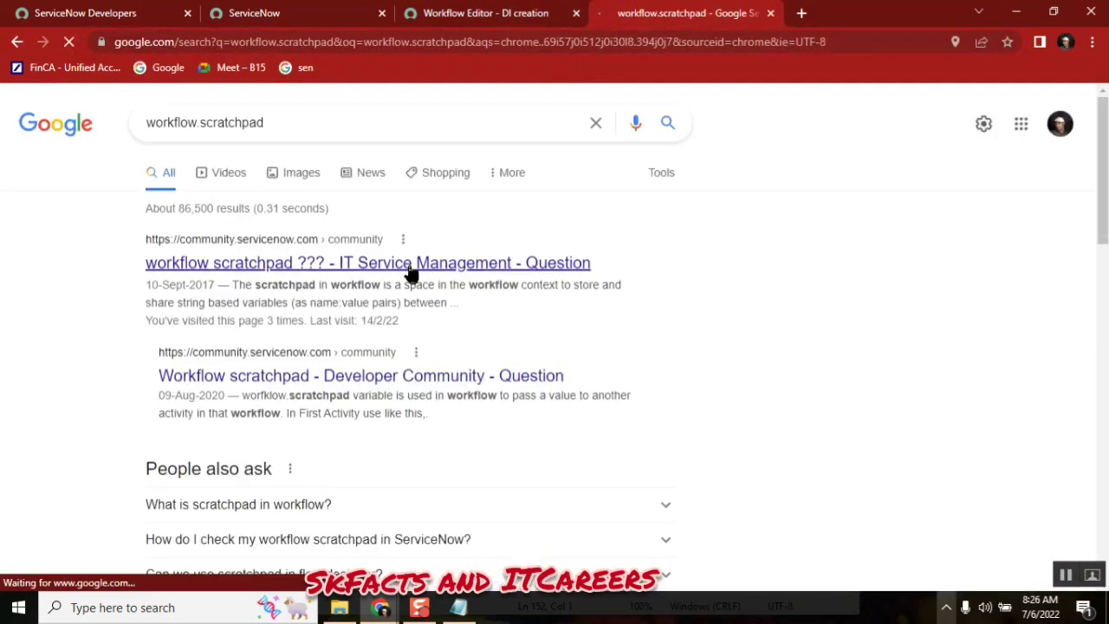
pyautogui.click(411, 270)
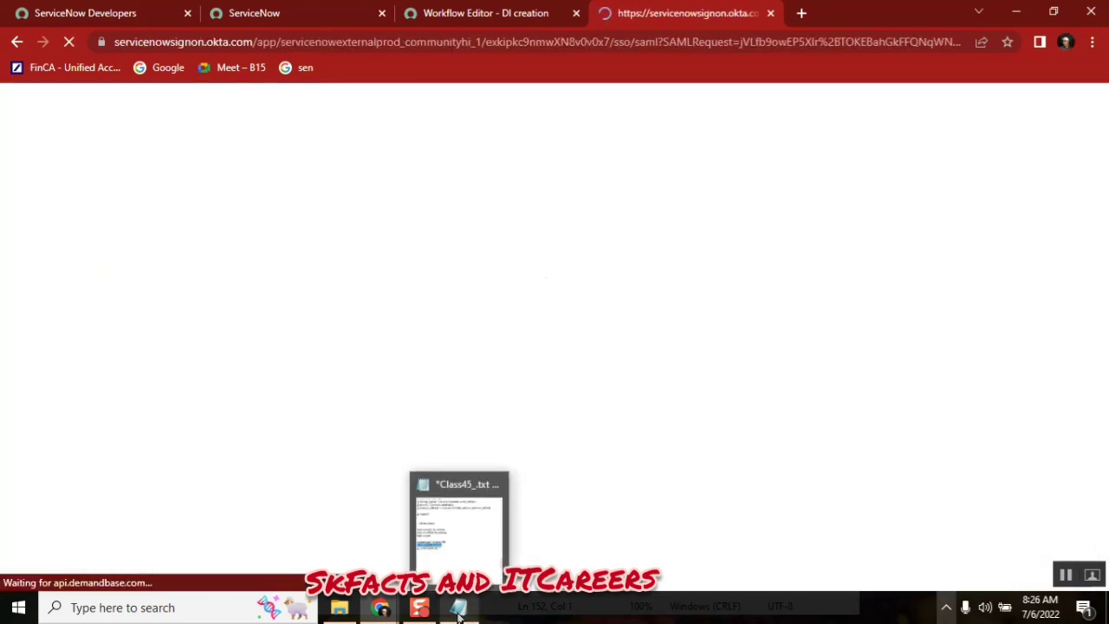
# Return to the Workflow Editor and complete the last script line as workflow.scratchpad.temp = 'yes';
pyautogui.click(507, 19)
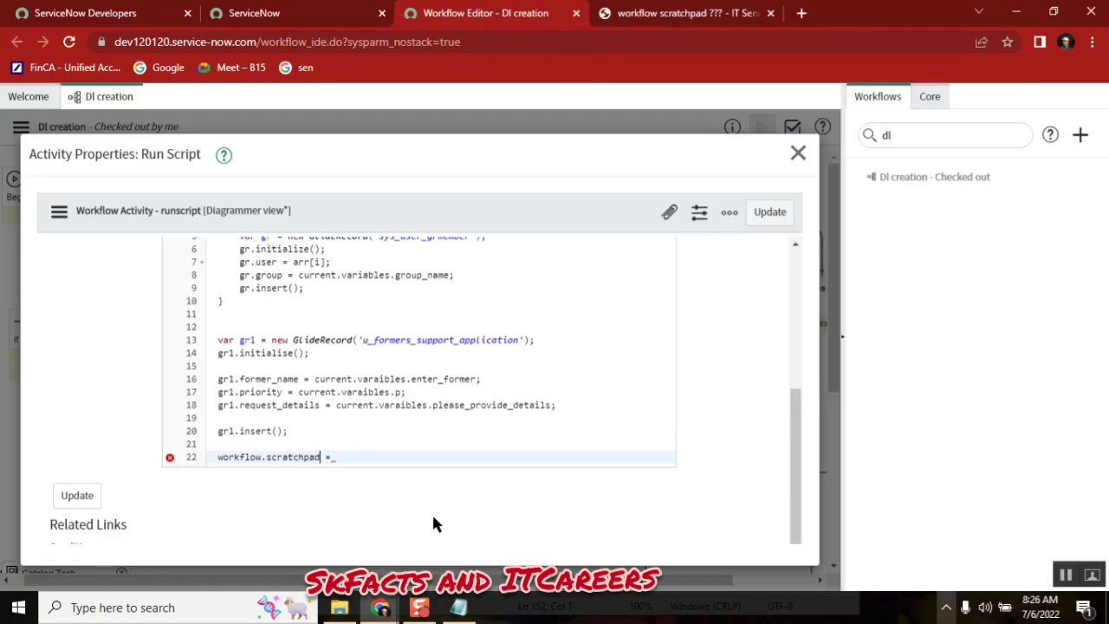
pyautogui.write('.temp')
pyautogui.press('End')
pyautogui.write("'yes';")
# Start an if(gr1) condition on the line between gr1.insert() and the workflow.scratchpad.temp assignment
pyautogui.doubleClick(258, 430)
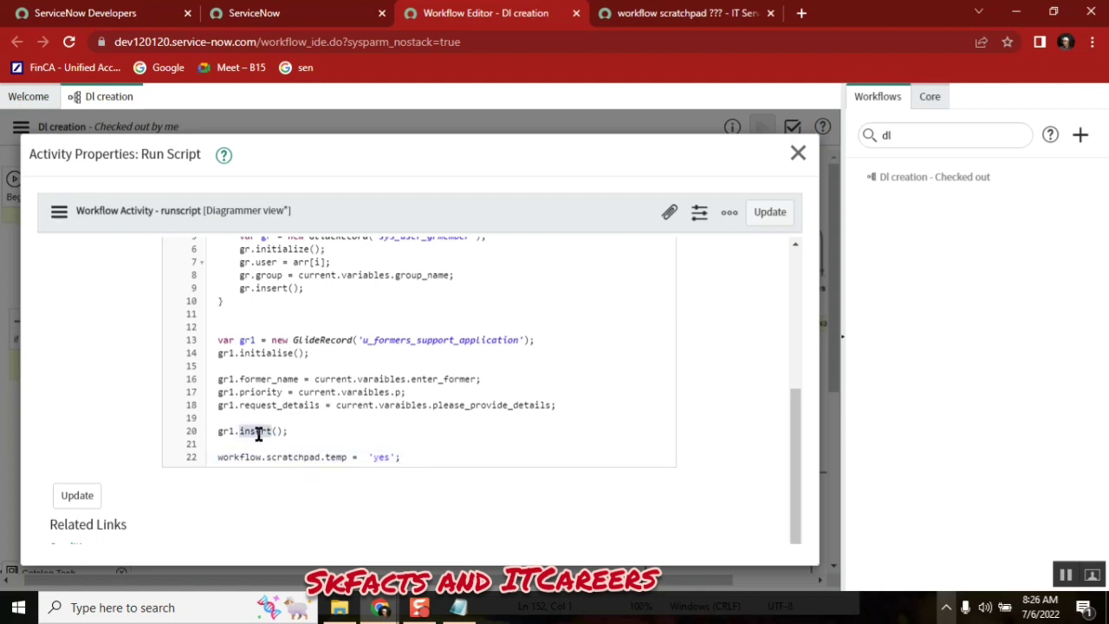
pyautogui.click(264, 442)
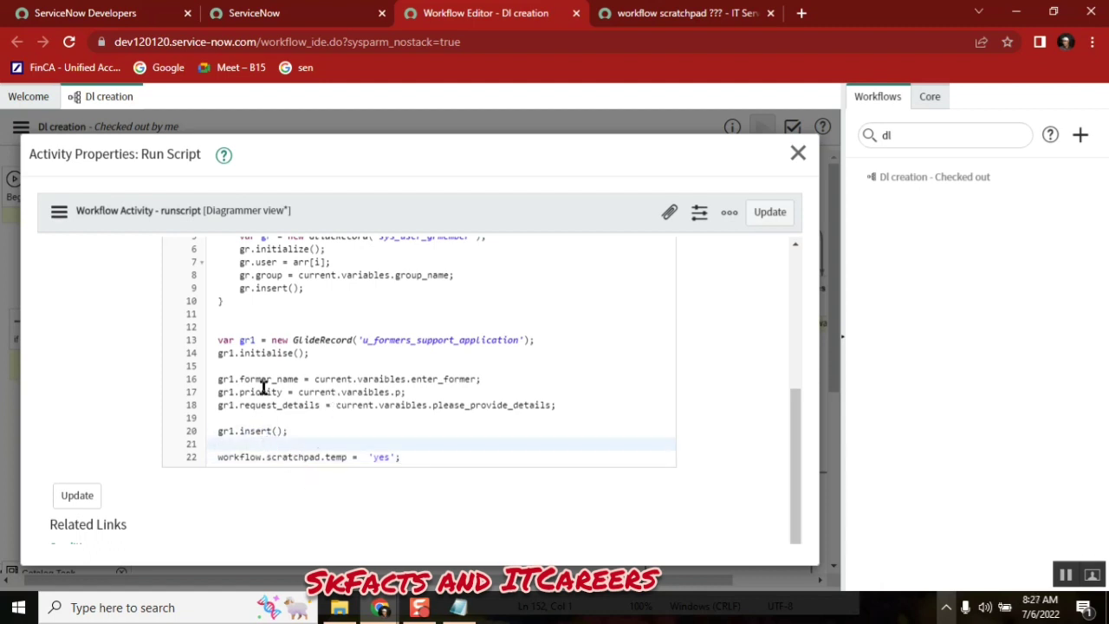
pyautogui.doubleClick(247, 340)
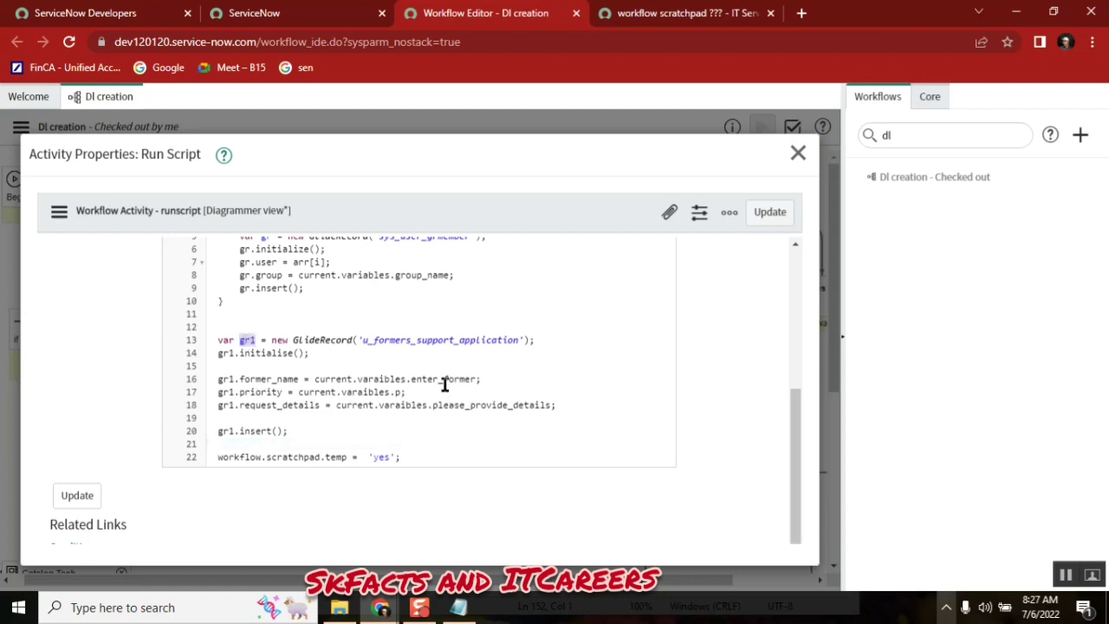
pyautogui.click(235, 456)
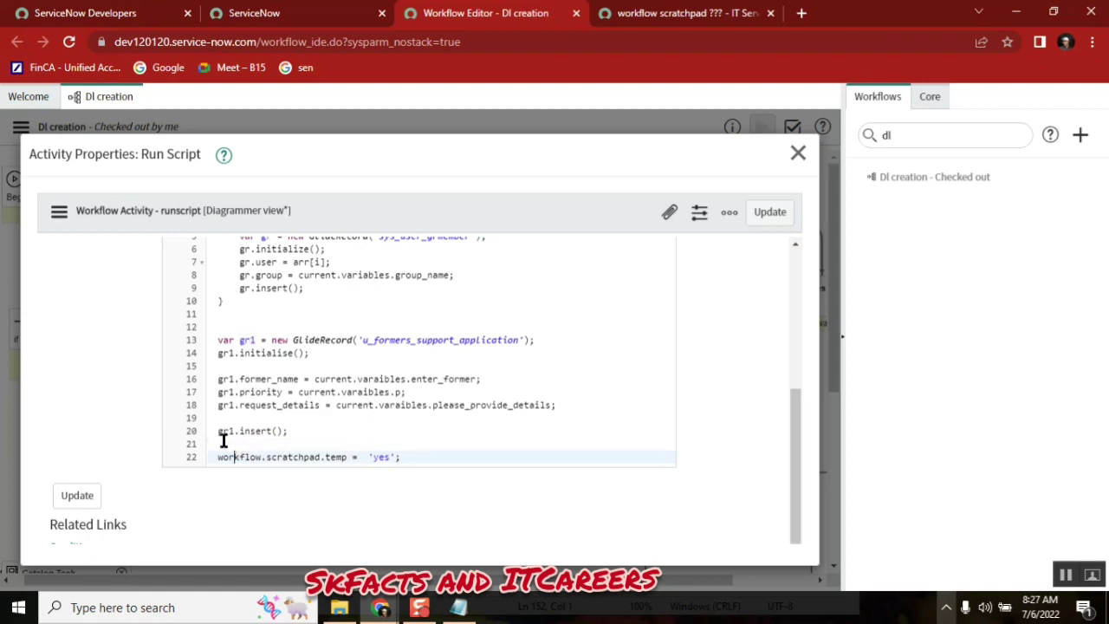
pyautogui.click(223, 442)
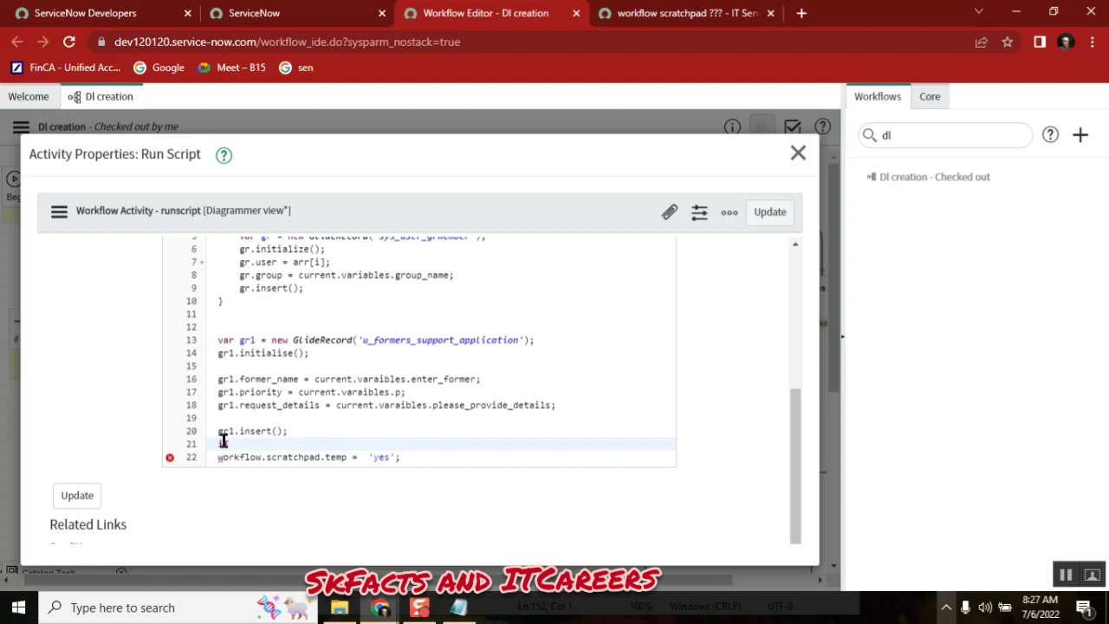
pyautogui.write('if(gr1')
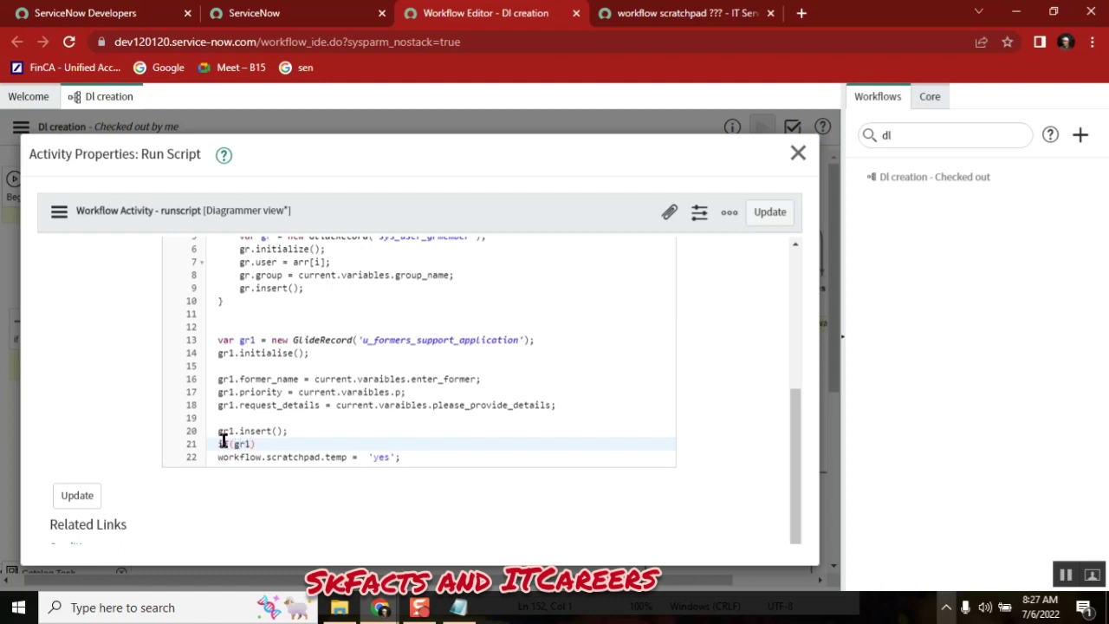